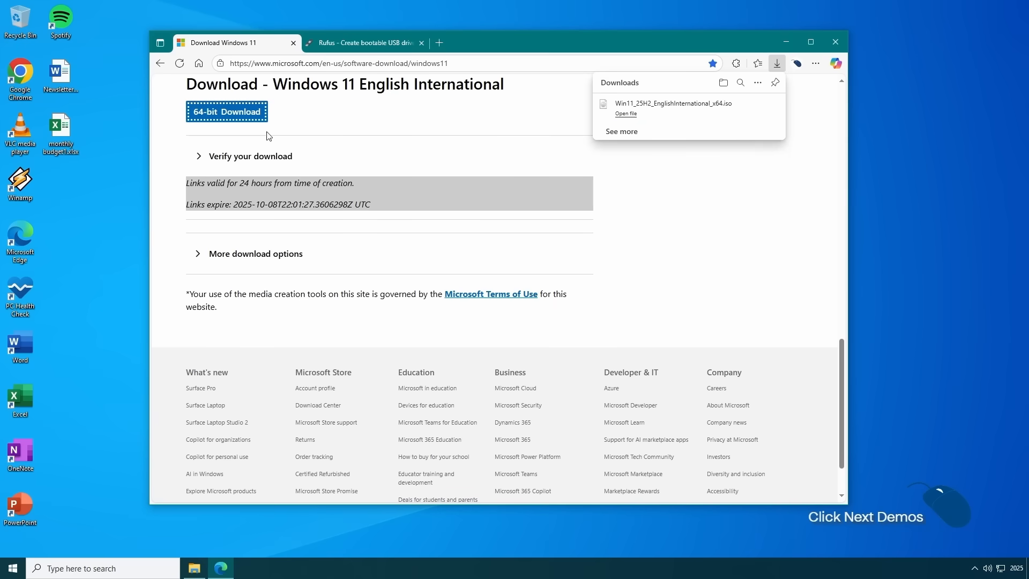
- Download the standard Windows x64 release rufus-4.11.exe from the Rufus website
{"action": "left_click", "coordinate": [393, 44]}
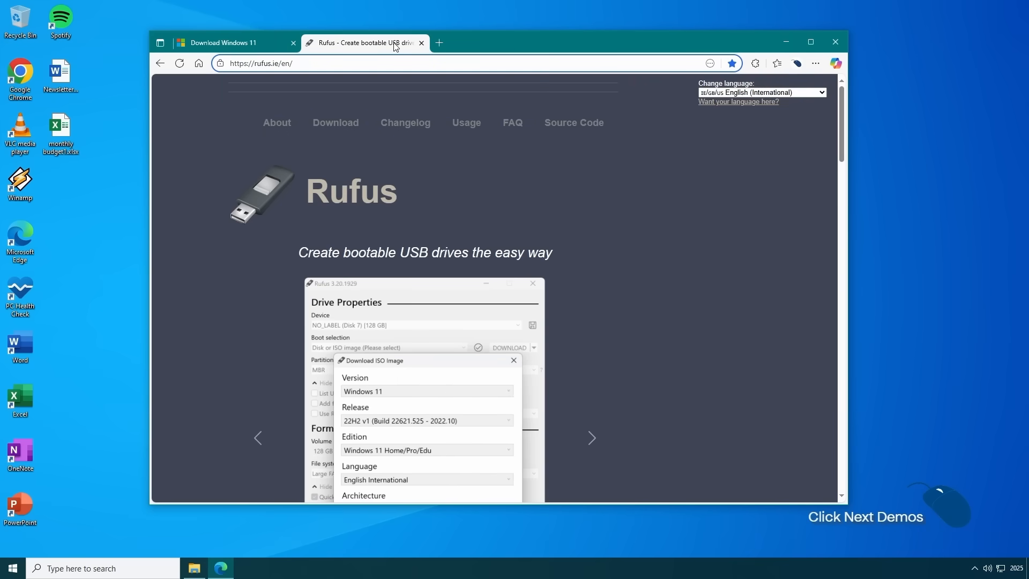
{"action": "scroll", "coordinate": [606, 265], "scroll_direction": "down", "scroll_amount": 7}
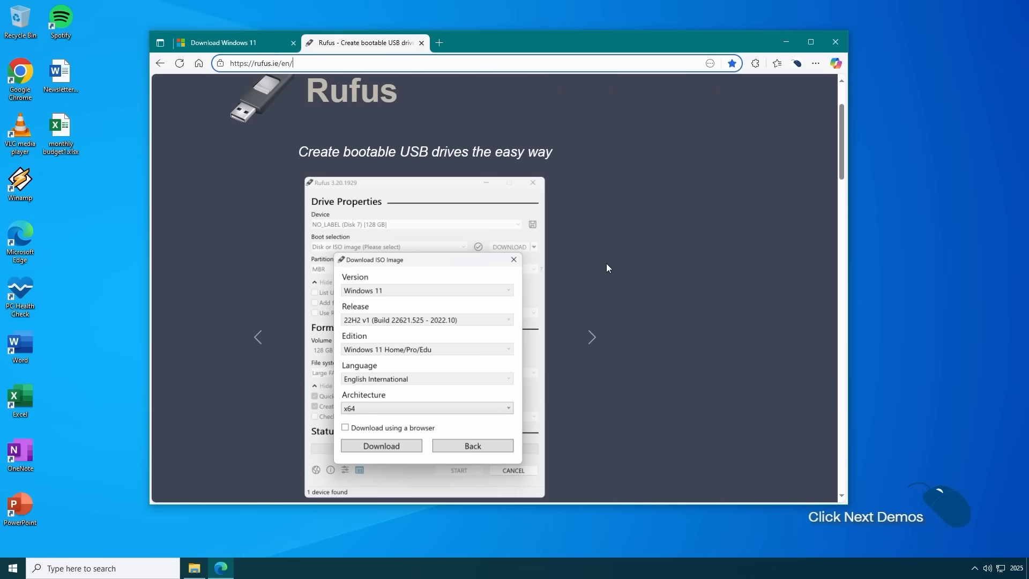
{"action": "scroll", "coordinate": [607, 258], "scroll_direction": "down", "scroll_amount": 4}
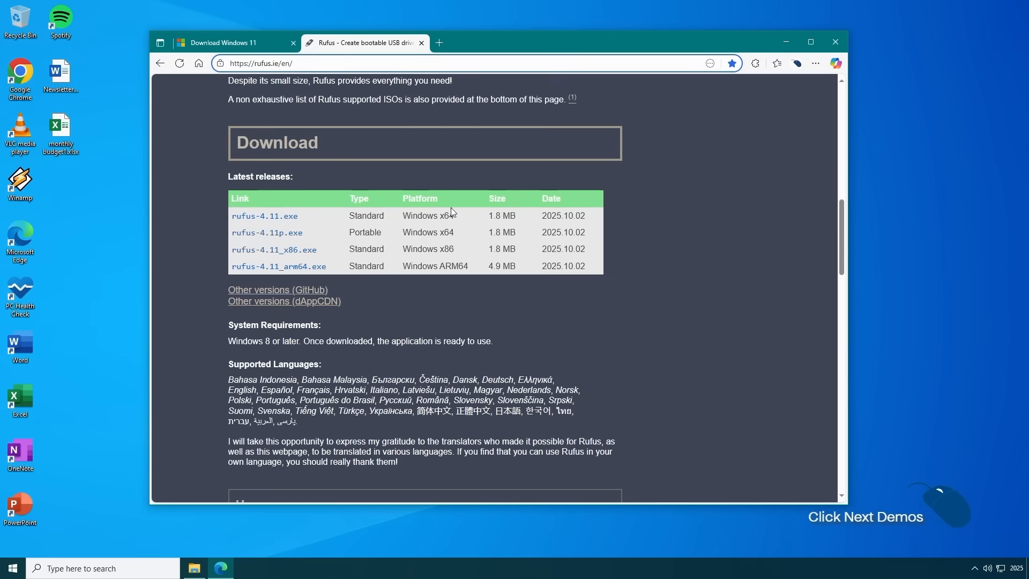
{"action": "left_click", "coordinate": [292, 218]}
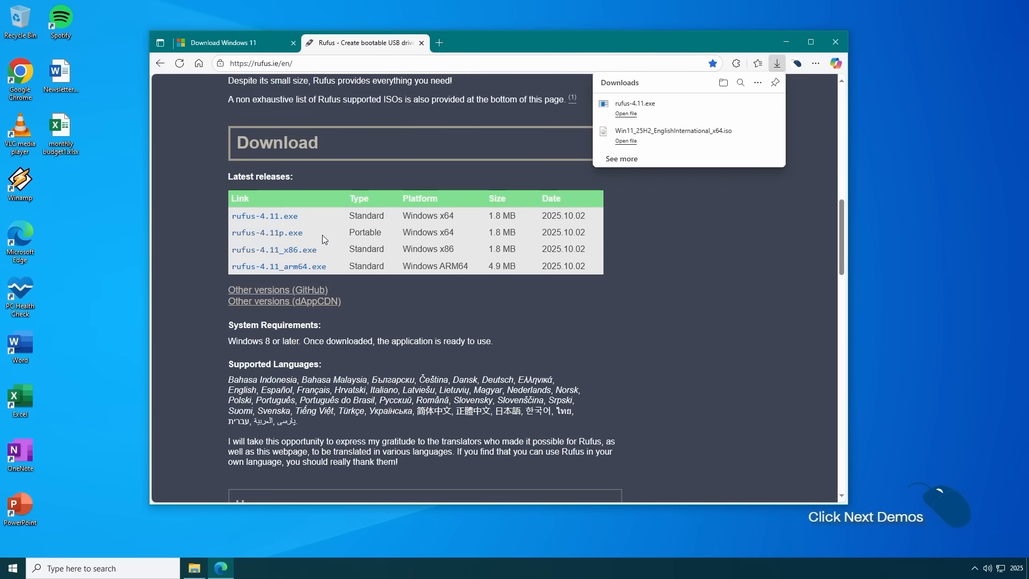
- Launch the downloaded rufus-4.11.exe, allowing it to change the device and to check for updates online
{"action": "left_click", "coordinate": [623, 114]}
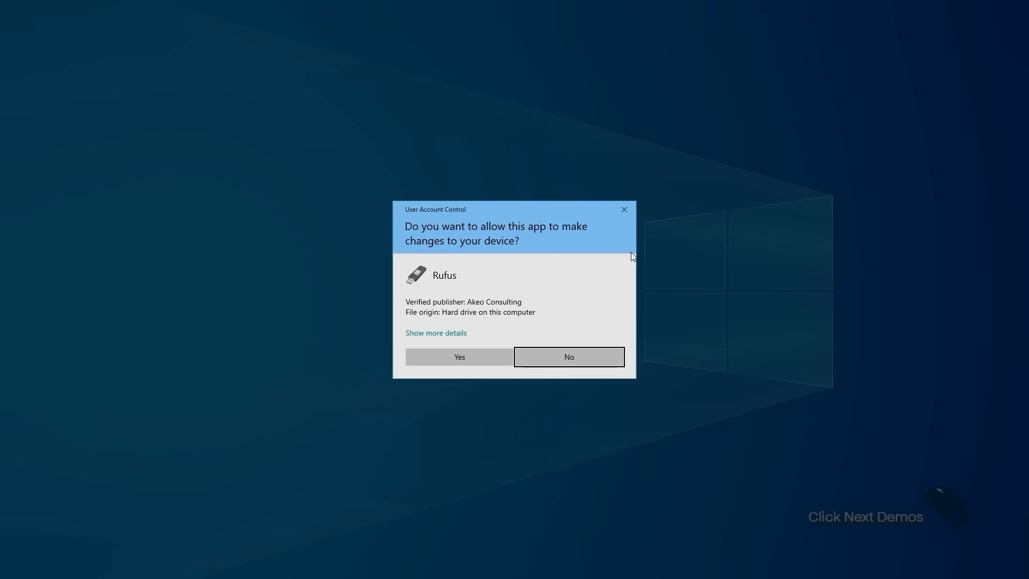
{"action": "left_click", "coordinate": [480, 357]}
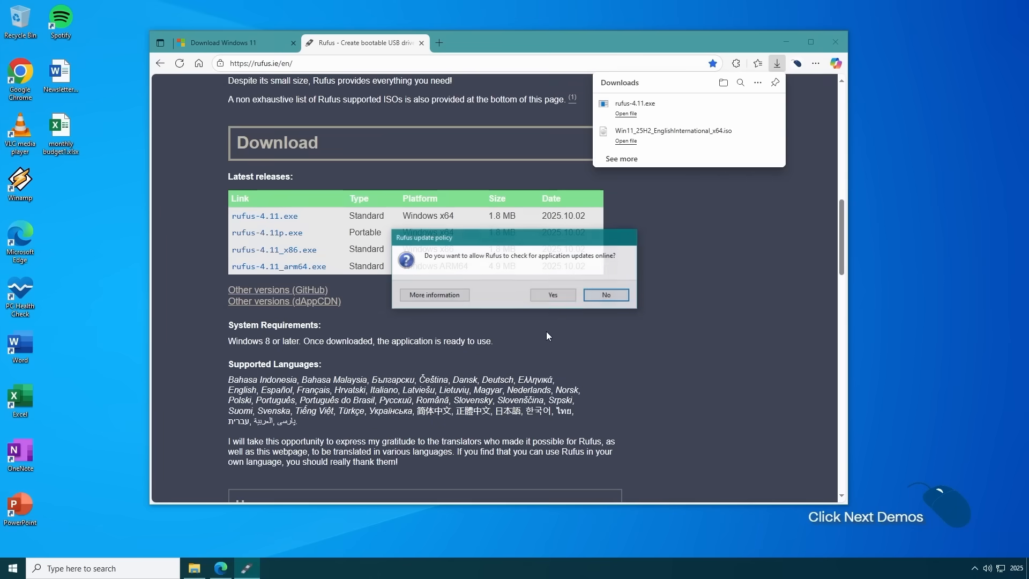
{"action": "left_click", "coordinate": [554, 295]}
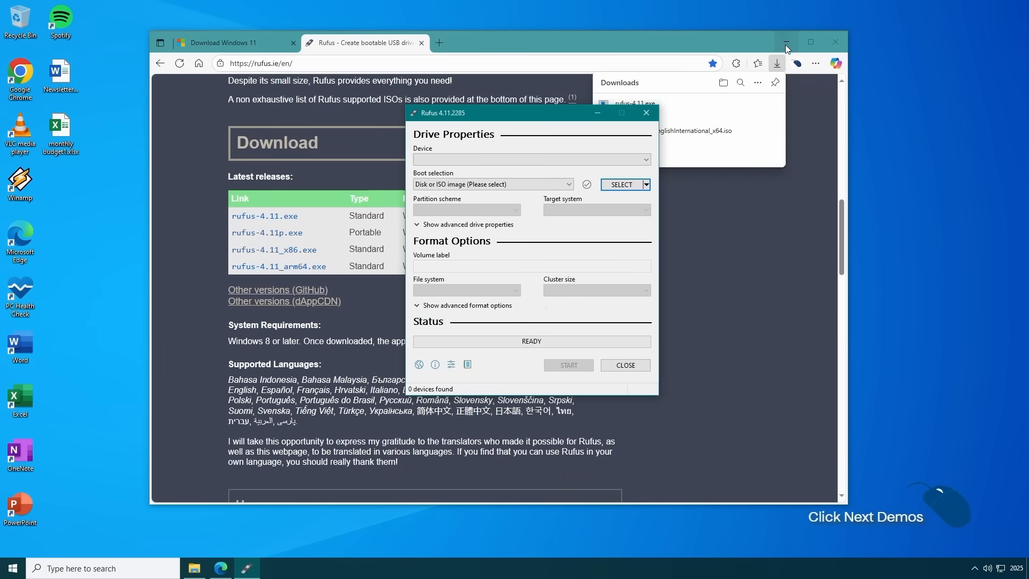
- Minimize the browser and load Win11_25H2_EnglishInternational_x64.iso from Downloads as the boot image in Rufus
{"action": "left_click", "coordinate": [786, 44]}
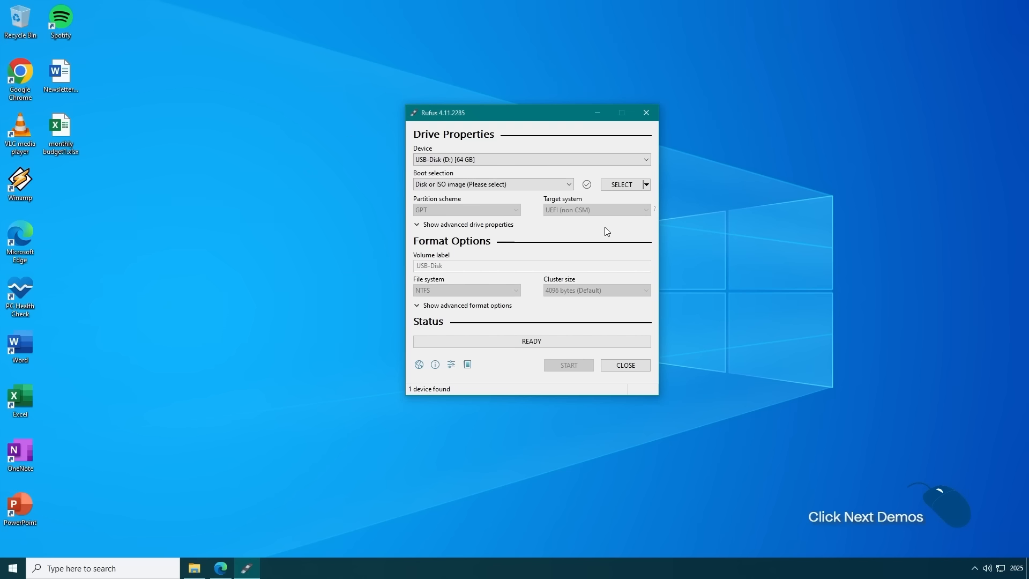
{"action": "left_click", "coordinate": [631, 185]}
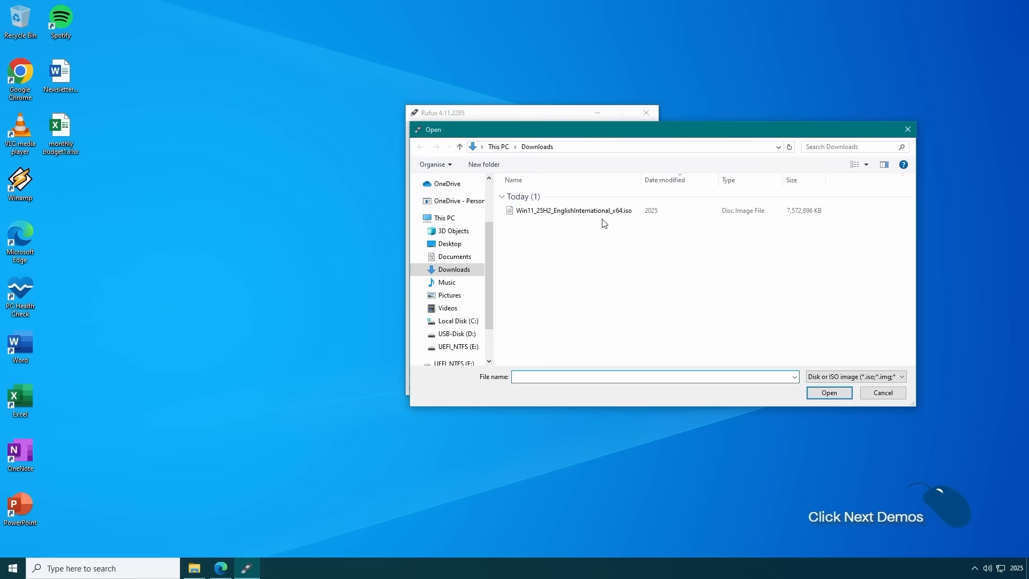
{"action": "double_click", "coordinate": [600, 213]}
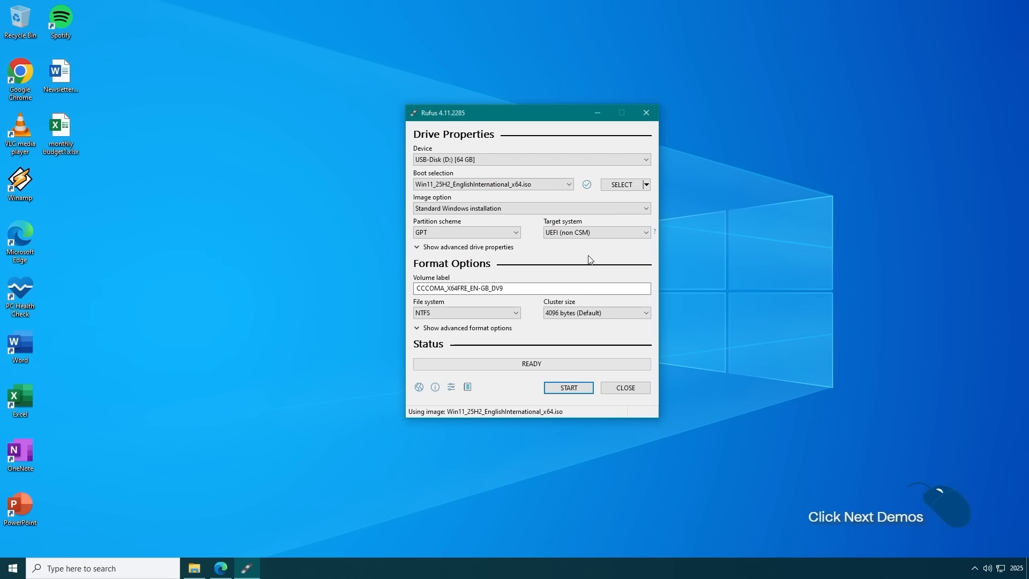
- Check the PC's BIOS Mode in System Information (msinfo32) and close it
{"action": "key", "text": "super+r"}
{"action": "type", "text": "msinfo32"}
{"action": "key", "text": "Return"}
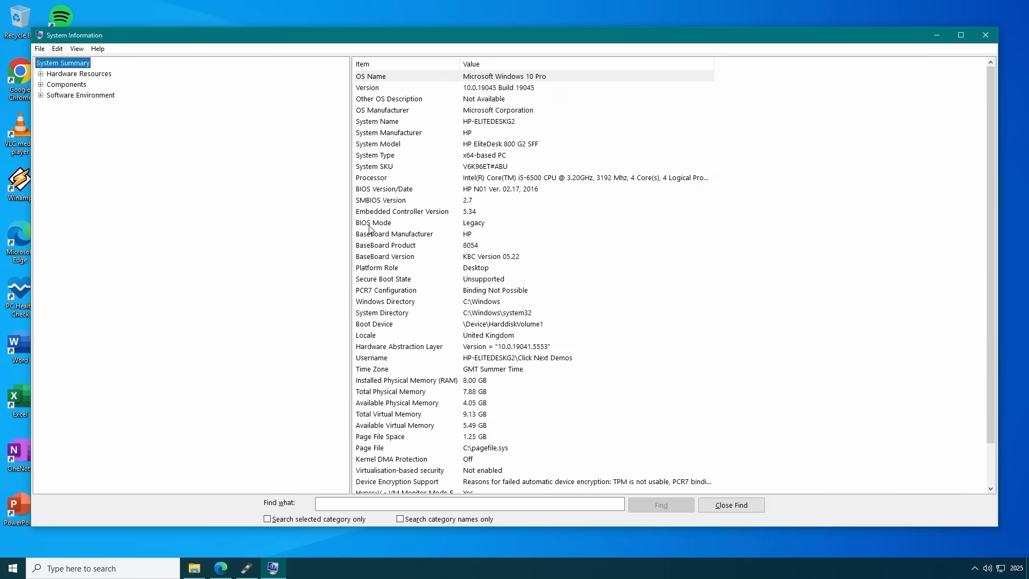
{"action": "left_click", "coordinate": [379, 221]}
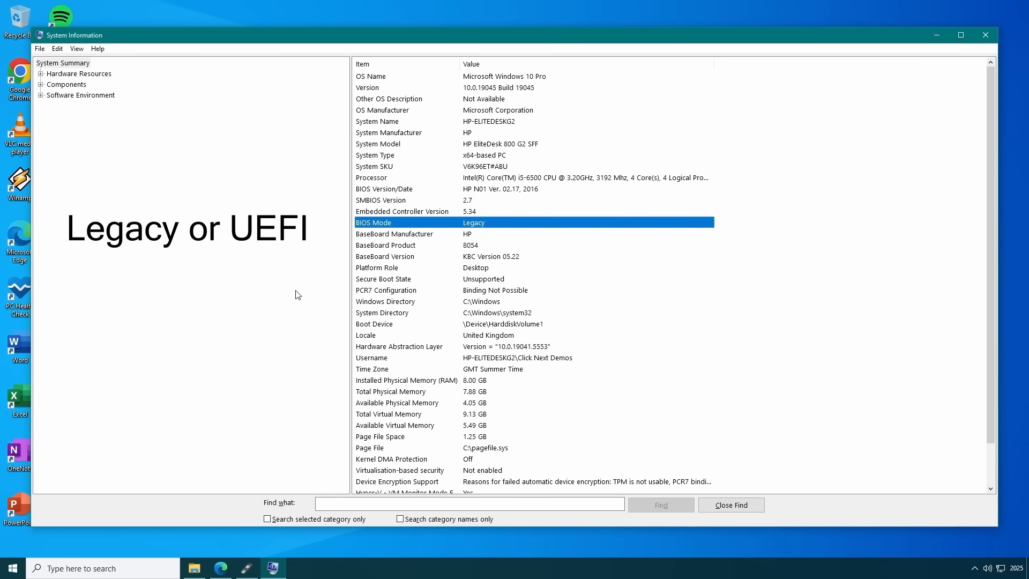
{"action": "left_click", "coordinate": [986, 35]}
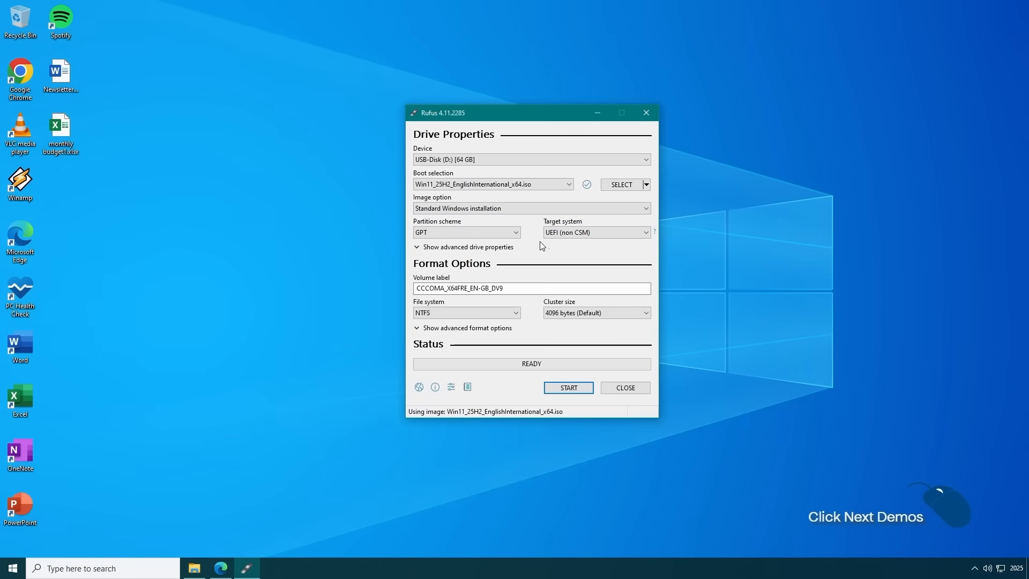
- Set the partition scheme to MBR and start creating the bootable USB drive
{"action": "left_click", "coordinate": [505, 234]}
{"action": "left_click", "coordinate": [507, 246]}
{"action": "left_click", "coordinate": [556, 389]}
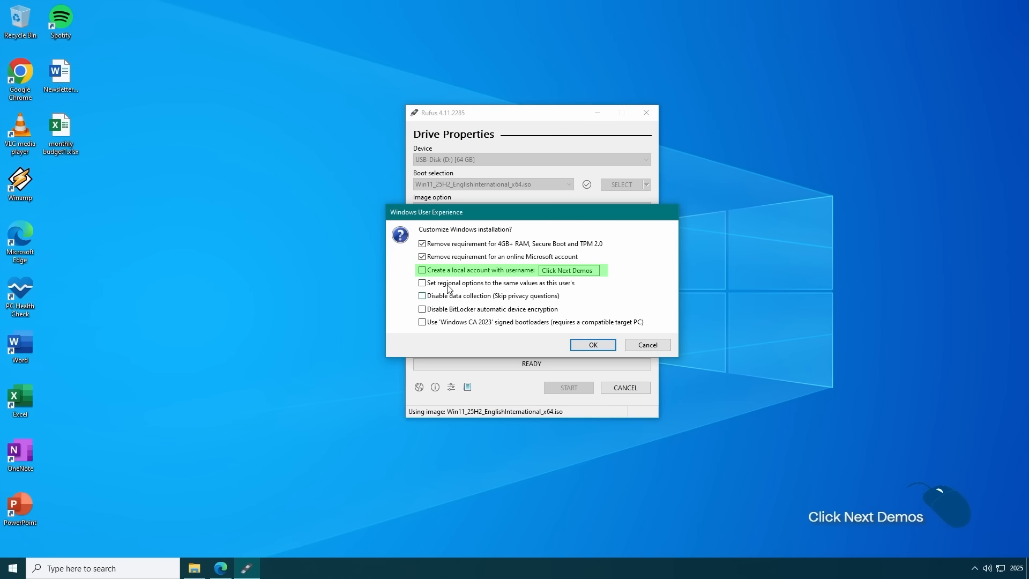
- Enable creating a local account in the Windows installation options and set its username to admin
{"action": "left_click", "coordinate": [423, 271]}
{"action": "left_click_drag", "start_coordinate": [596, 271], "coordinate": [537, 272]}
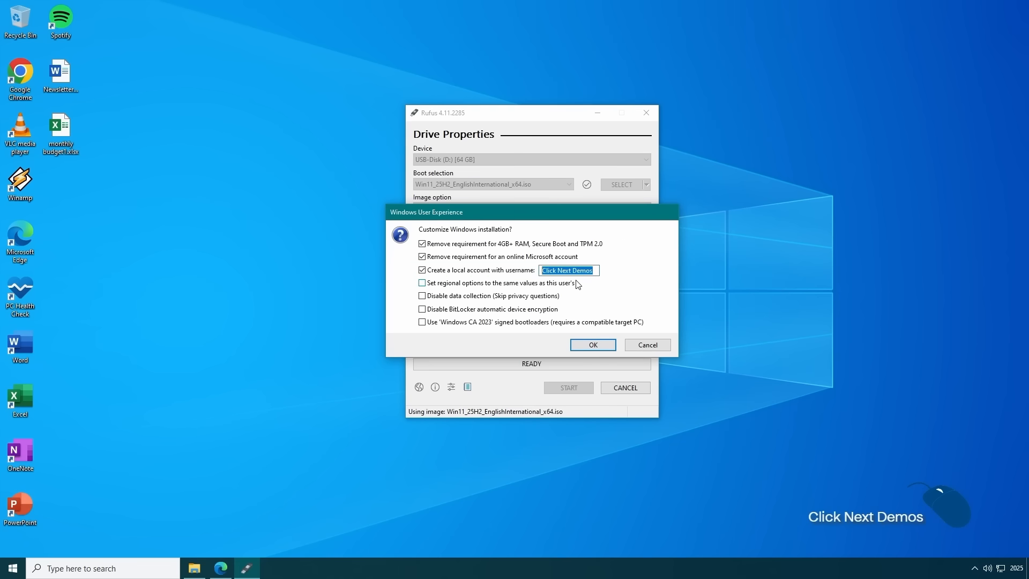
{"action": "type", "text": "admin"}
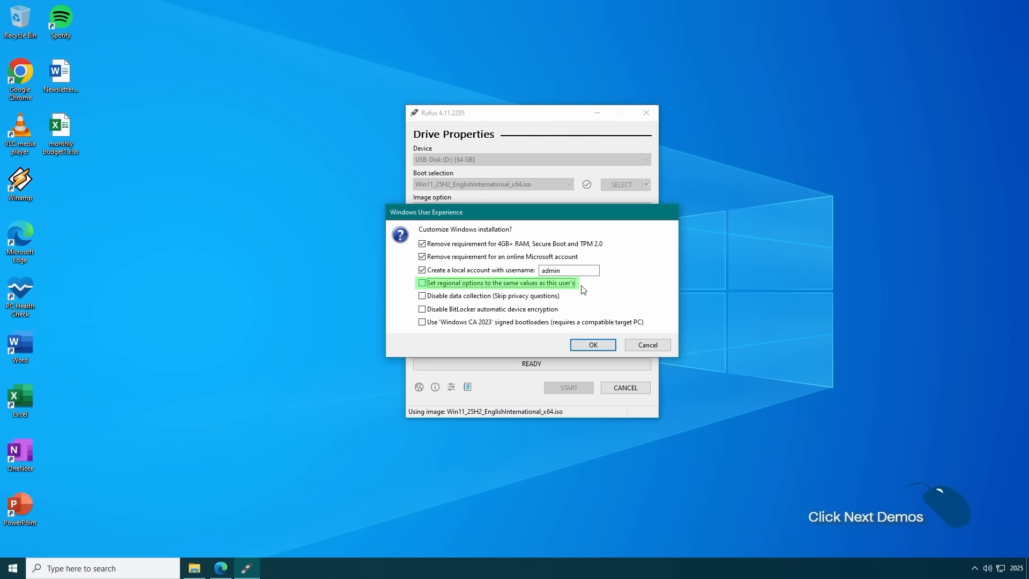
- Enable copying this user's regional options, disabling data collection, and disabling BitLocker automatic device encryption
{"action": "left_click", "coordinate": [423, 283]}
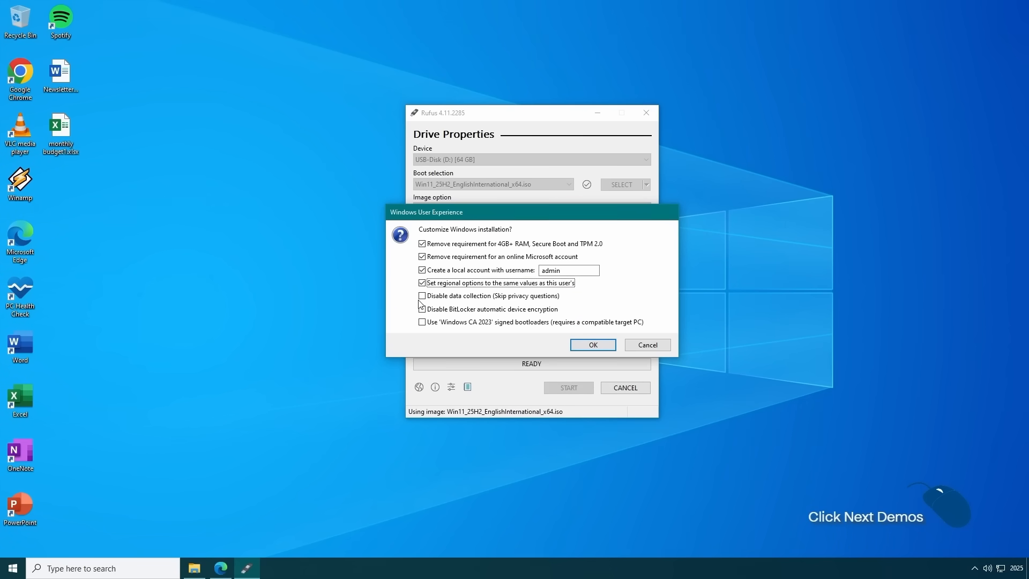
{"action": "left_click", "coordinate": [422, 297]}
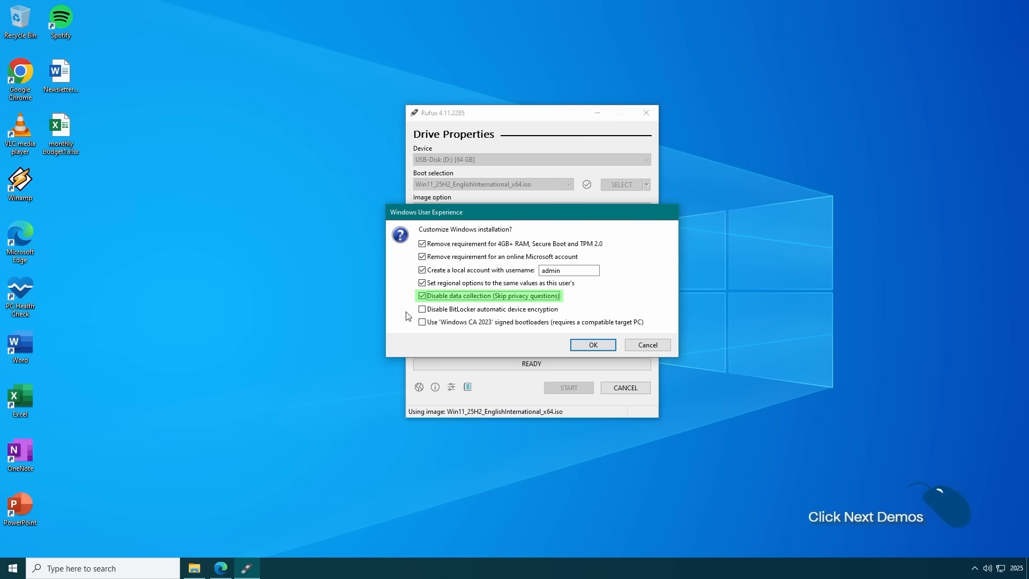
{"action": "left_click", "coordinate": [422, 309]}
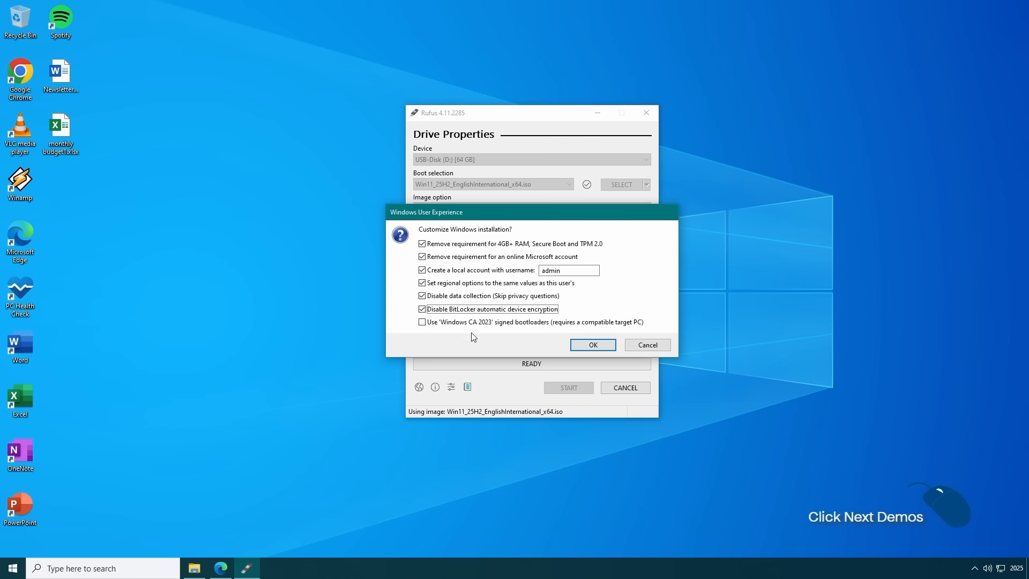
- Accept the installation options, confirm erasing the USB drive to write the image, and close Rufus
{"action": "left_click", "coordinate": [584, 347]}
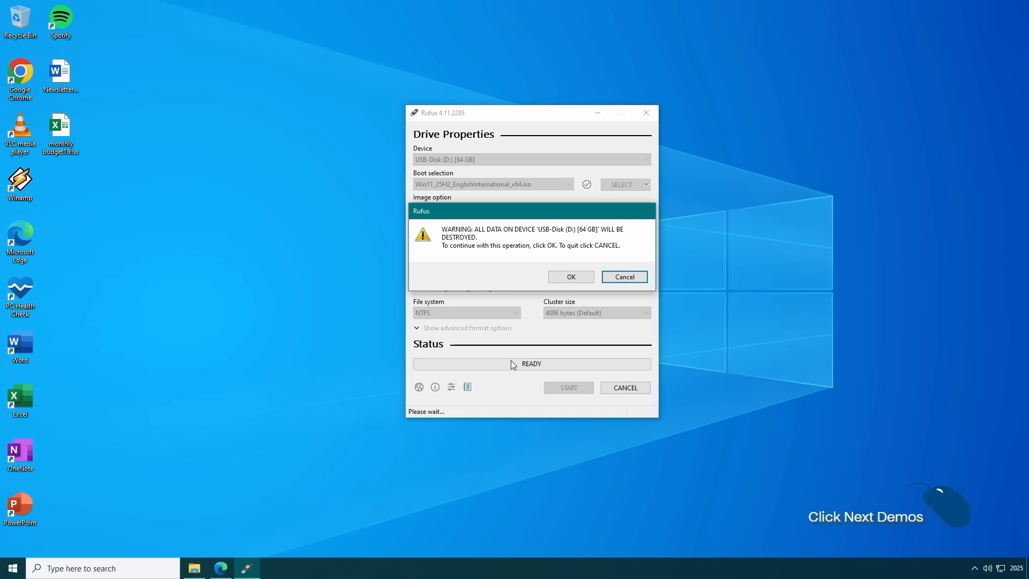
{"action": "left_click", "coordinate": [585, 280]}
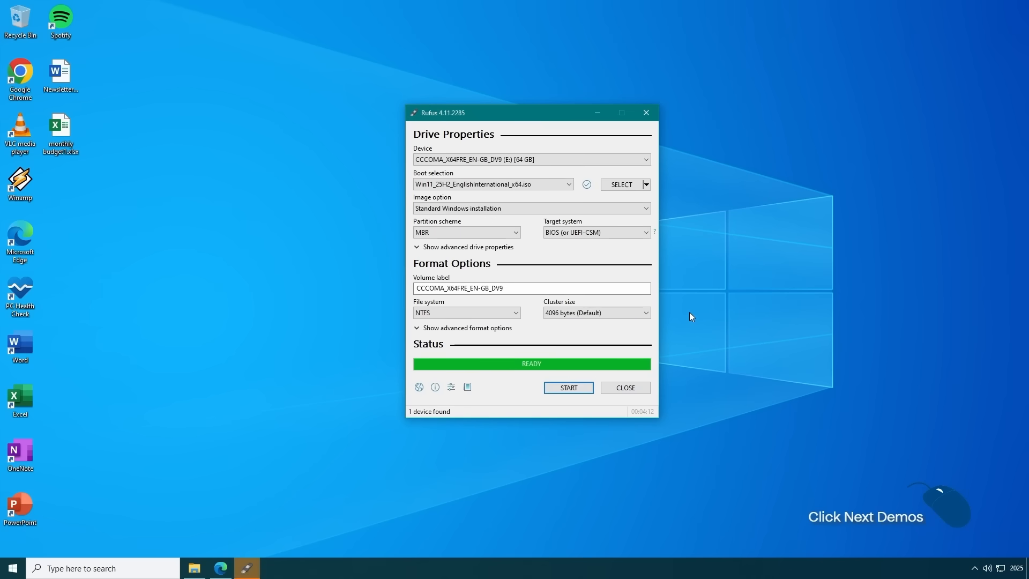
{"action": "left_click", "coordinate": [624, 390]}
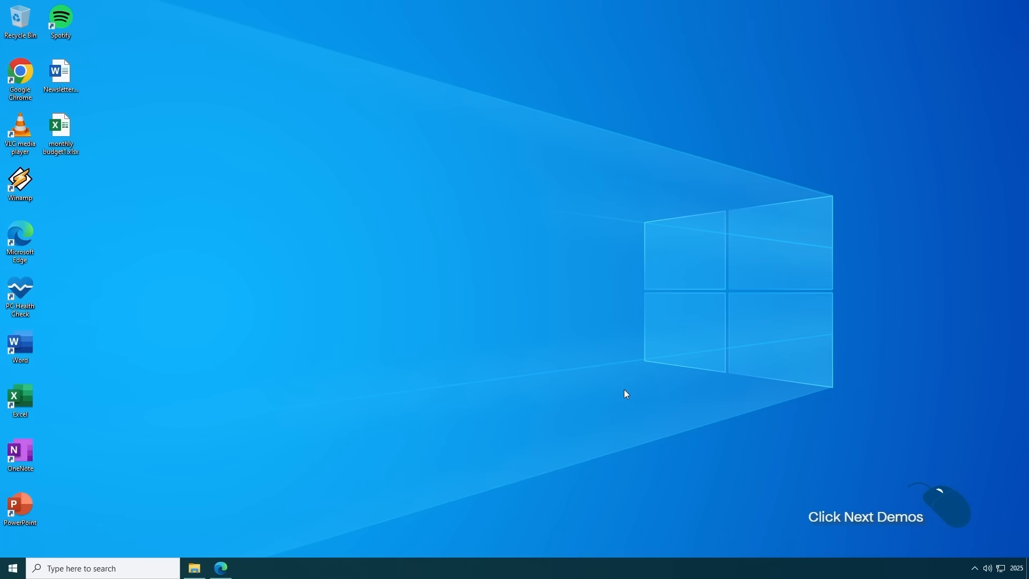
- Run setup.exe from the CCCOMA_X64FRE_EN-GB_DV9 (E:) USB drive in File Explorer and close the folder window
{"action": "left_click", "coordinate": [198, 567]}
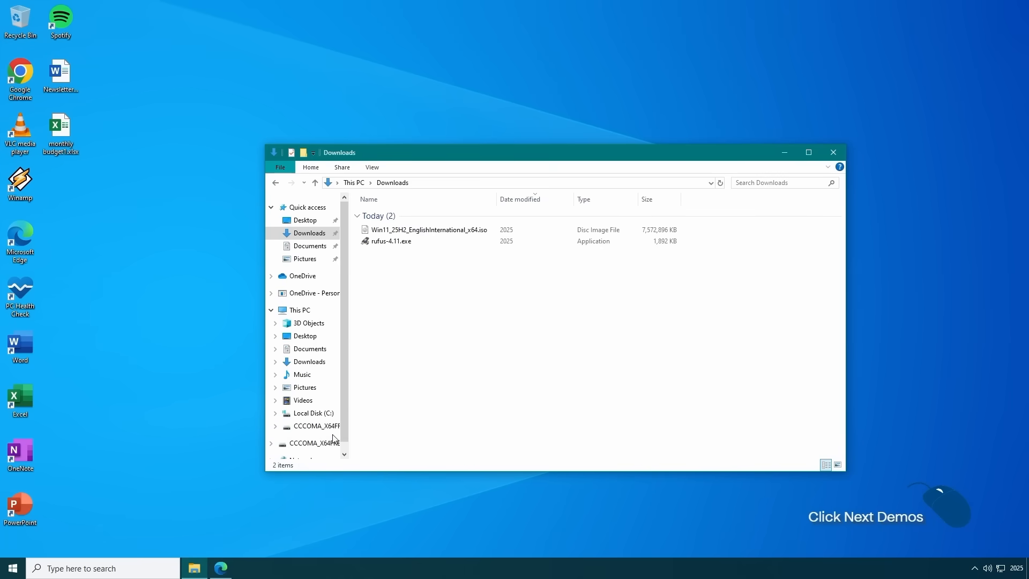
{"action": "left_click", "coordinate": [316, 426]}
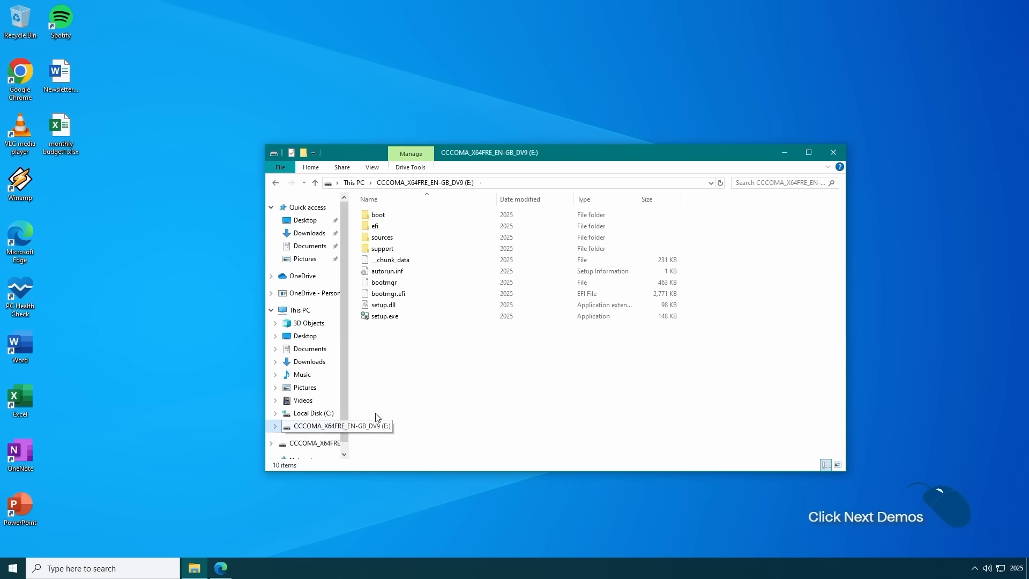
{"action": "left_click", "coordinate": [469, 349]}
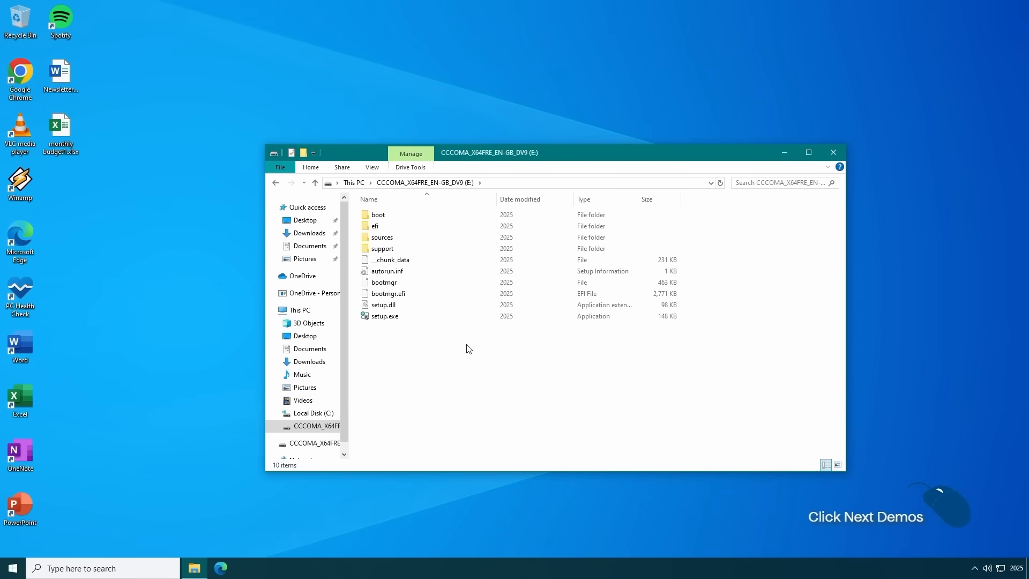
{"action": "double_click", "coordinate": [426, 318]}
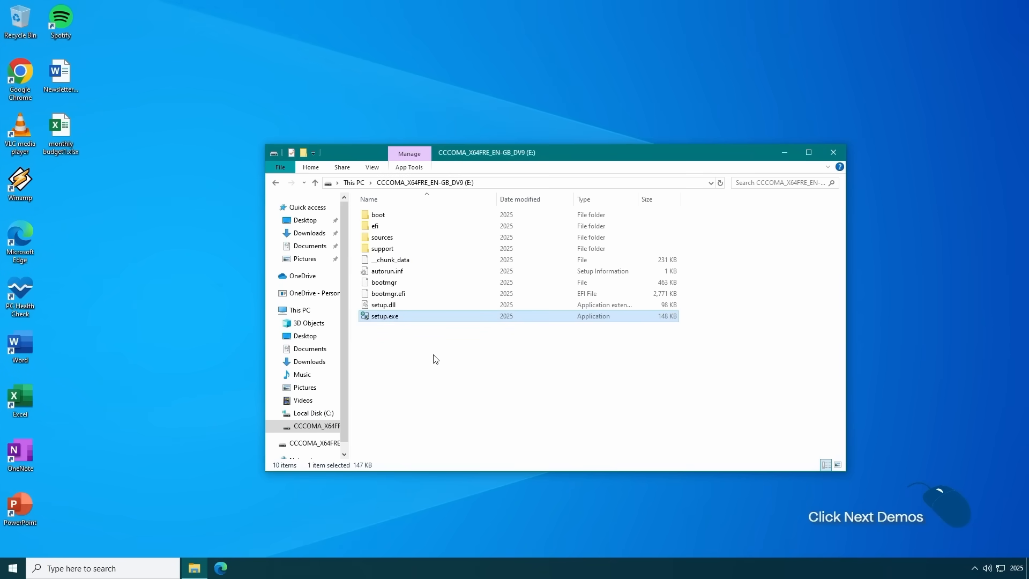
{"action": "left_click", "coordinate": [833, 153]}
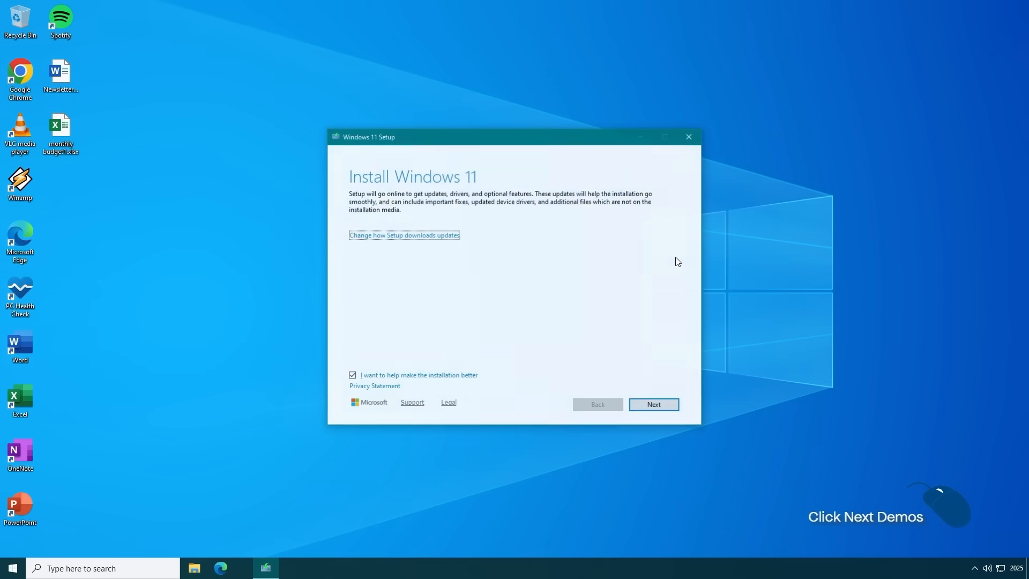
- Proceed through Windows 11 Setup, accept the minimum-requirements statement, and install Windows 11 Pro keeping personal files and apps
{"action": "left_click", "coordinate": [665, 405]}
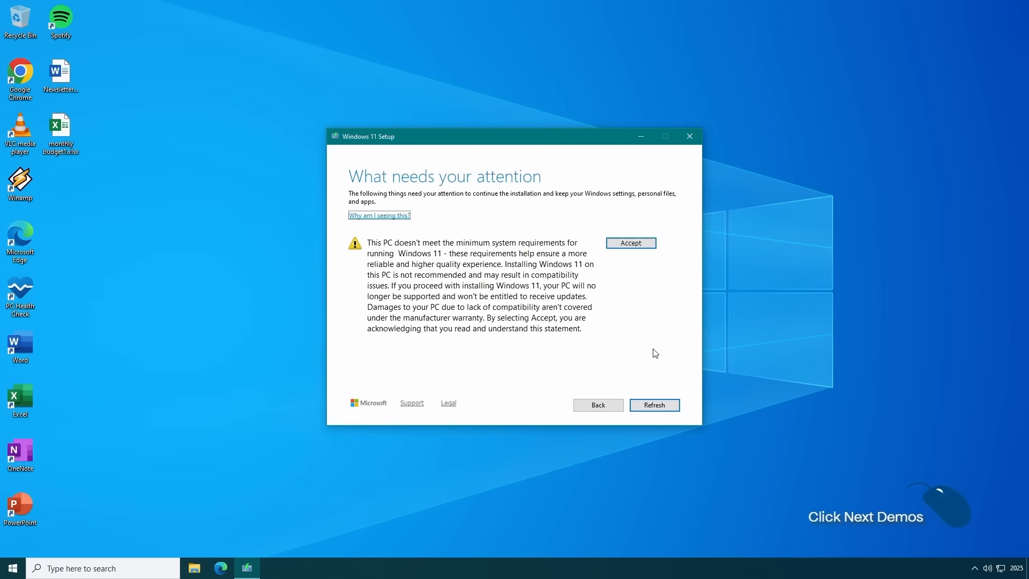
{"action": "left_click", "coordinate": [646, 244]}
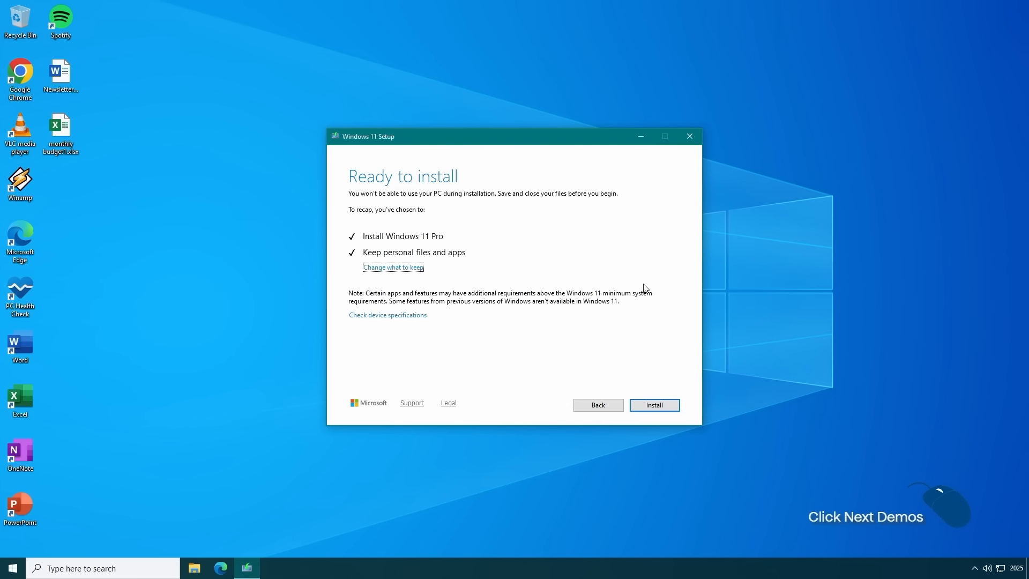
{"action": "left_click", "coordinate": [673, 405]}
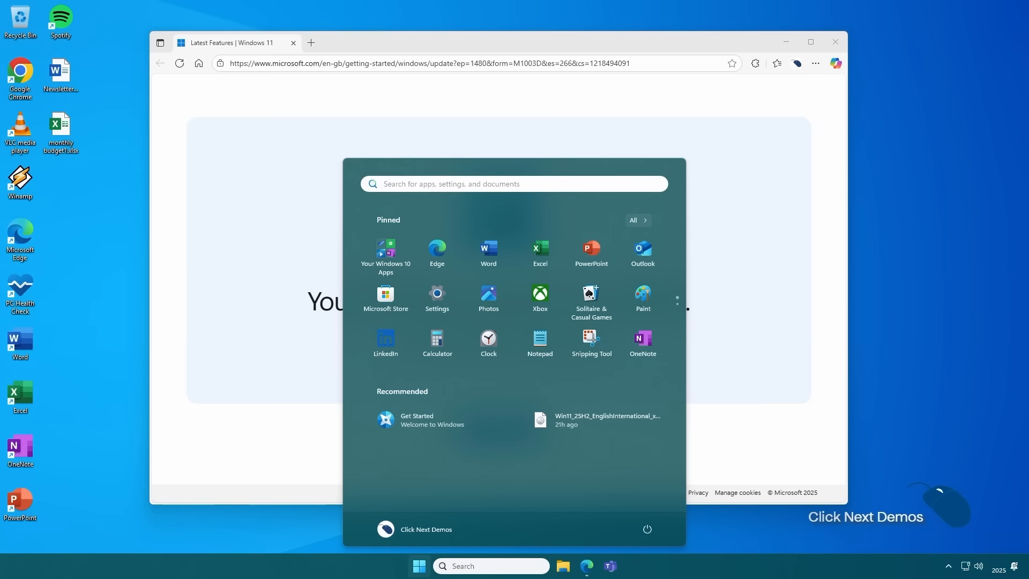
- Close the Windows 11 welcome page and check the installed Windows version with winver
{"action": "left_click", "coordinate": [835, 41]}
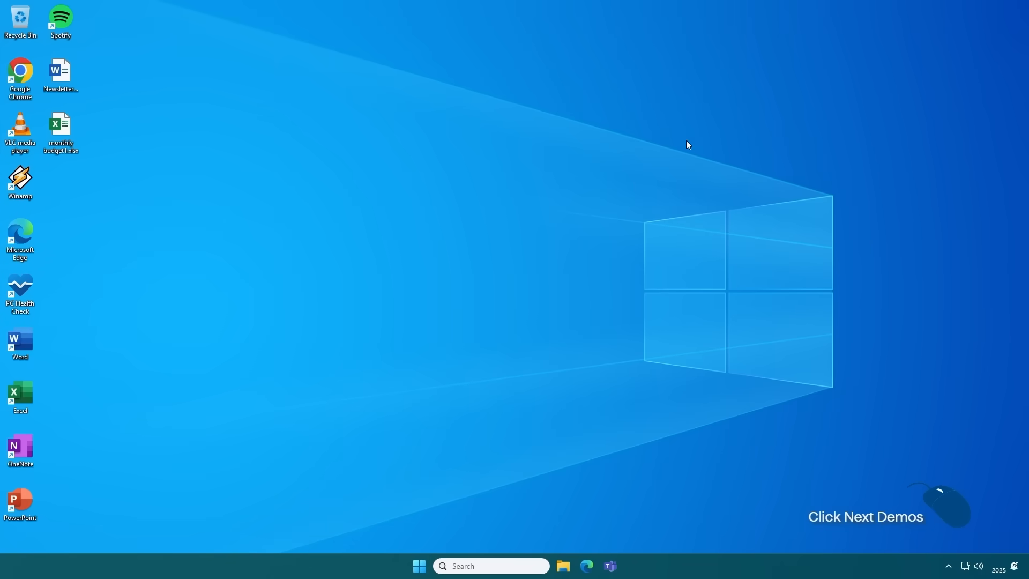
{"action": "key", "text": "super+r"}
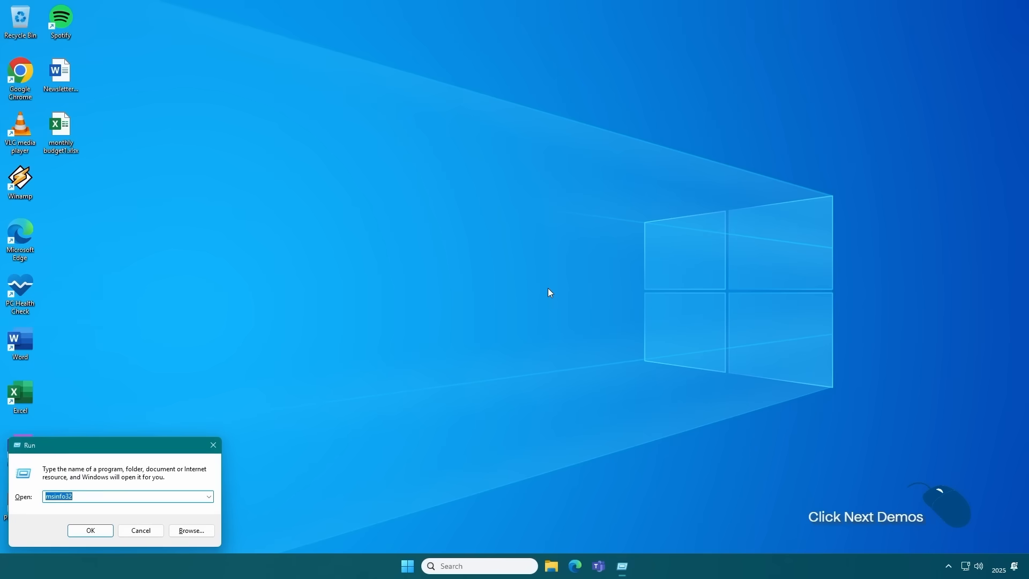
{"action": "type", "text": "winver"}
{"action": "key", "text": "Return"}
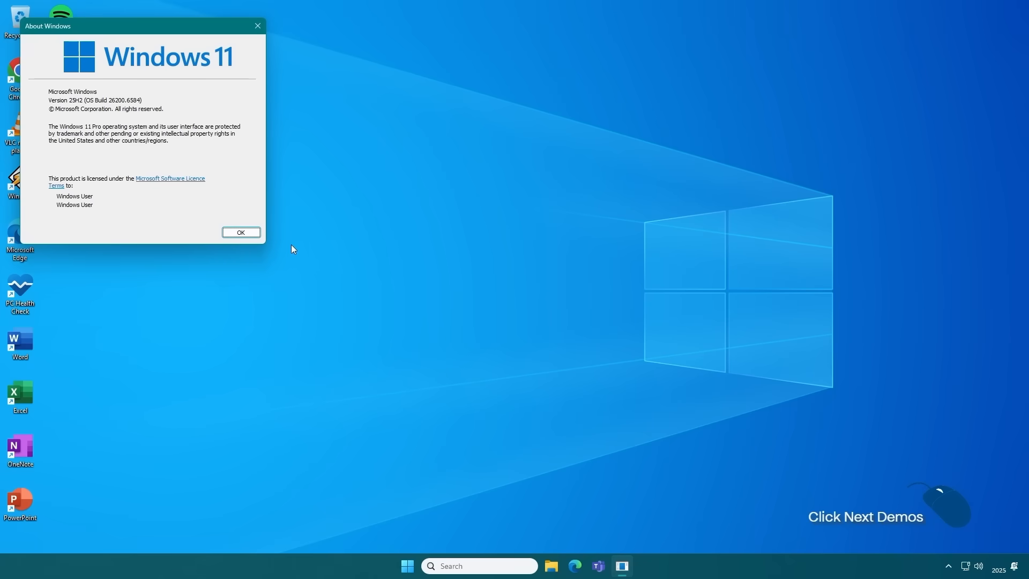
{"action": "left_click", "coordinate": [241, 232]}
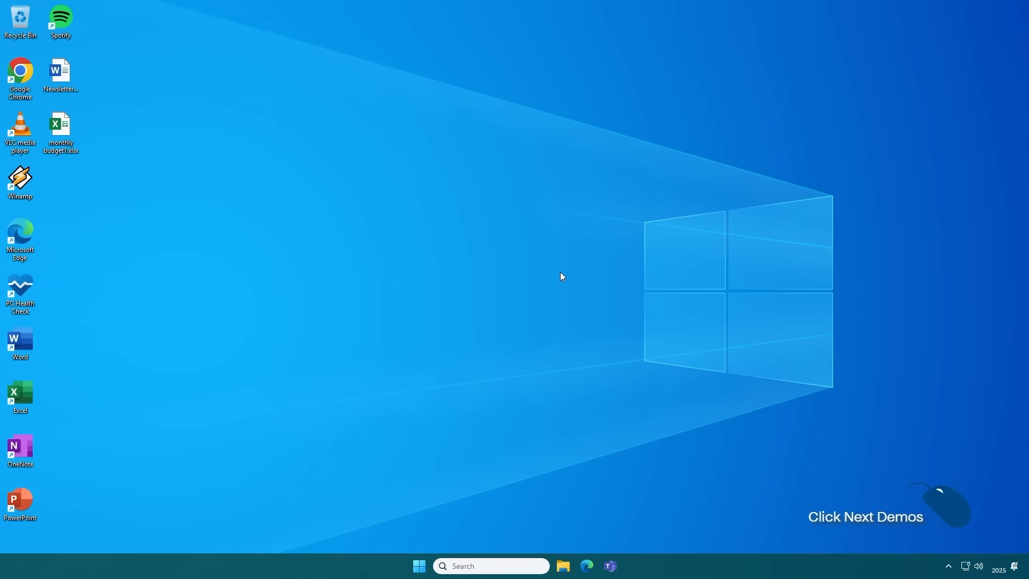
- Search Windows Settings for "act", check whether Windows is activated, and close Settings
{"action": "key", "text": "super+i"}
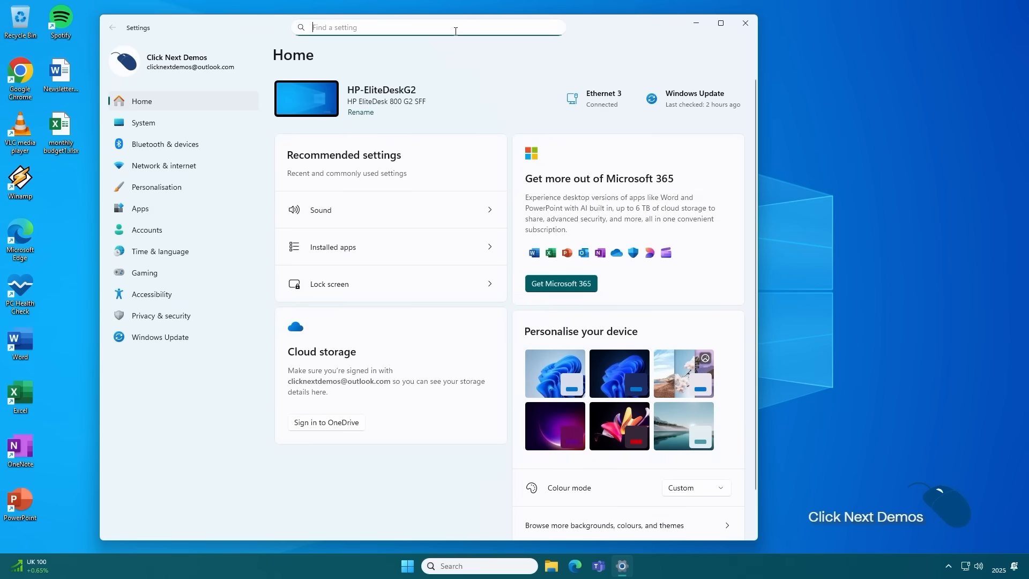
{"action": "type", "text": "act"}
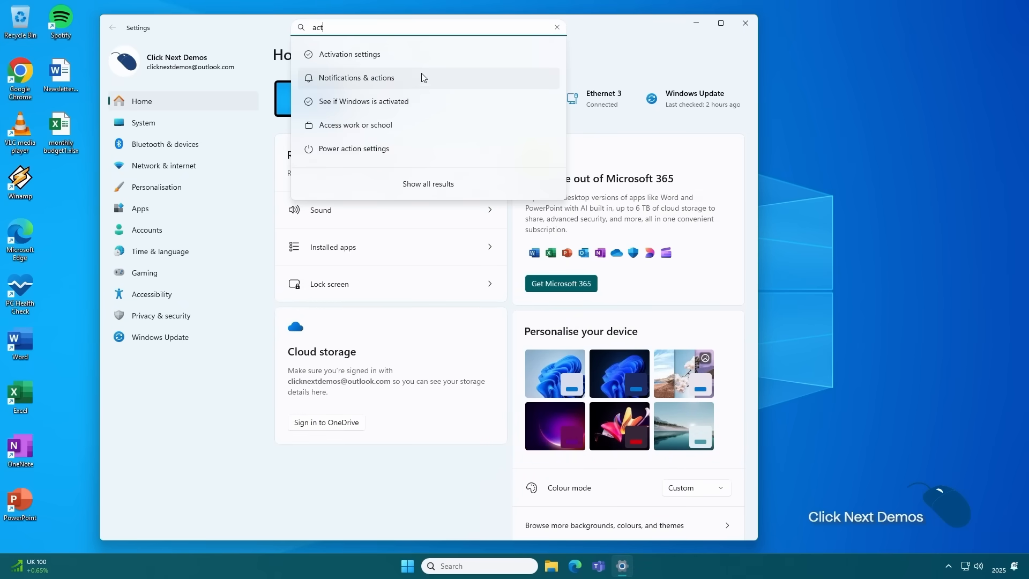
{"action": "left_click", "coordinate": [413, 102]}
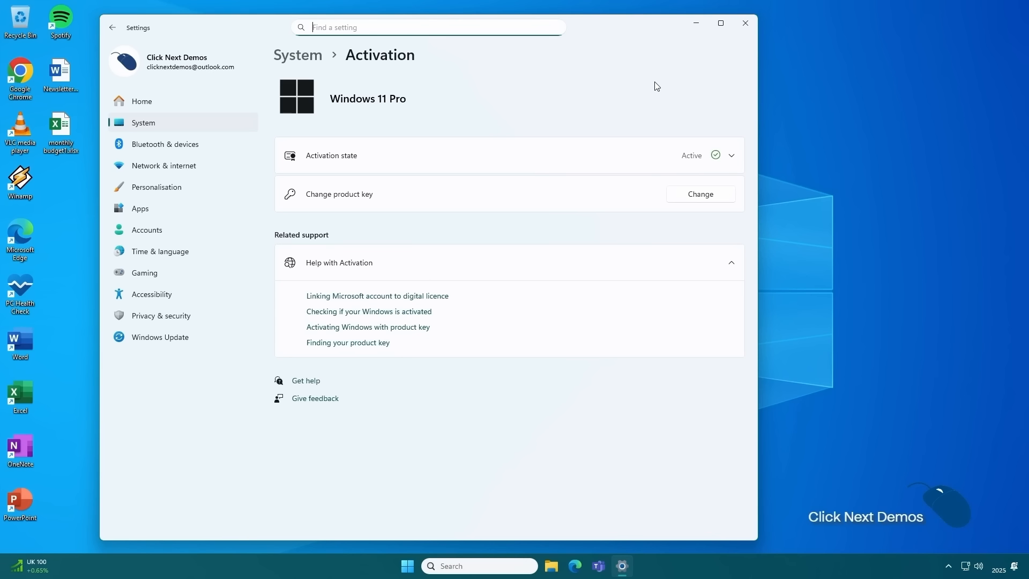
{"action": "left_click", "coordinate": [746, 23]}
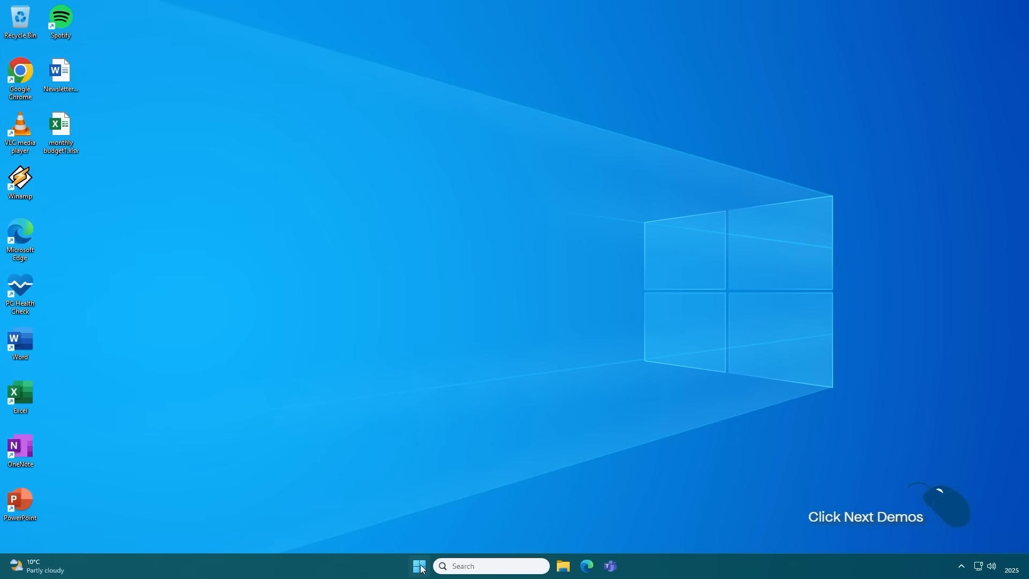
- Restart the PC and boot from the Legacy Samsung Flash Drive entry in the HP Boot Menu
{"action": "left_click", "coordinate": [420, 567]}
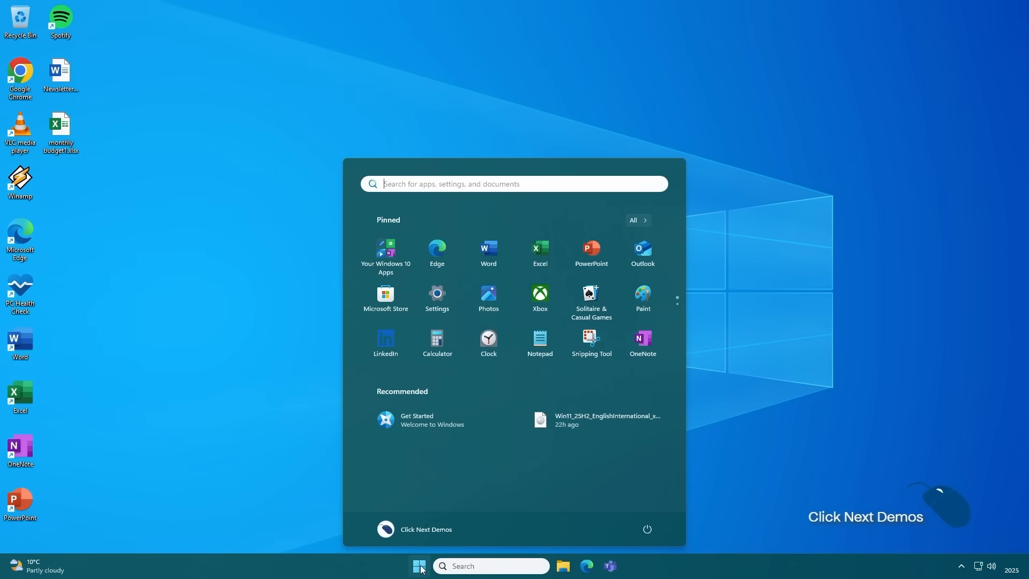
{"action": "left_click", "coordinate": [647, 531]}
{"action": "left_click", "coordinate": [649, 506]}
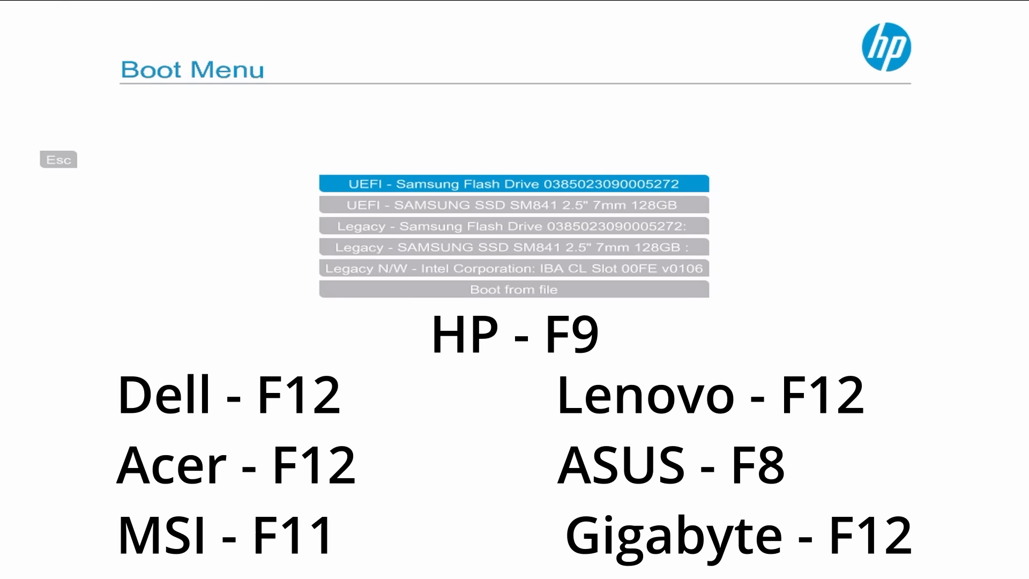
{"action": "key", "text": "Down"}
{"action": "key", "text": "Down"}
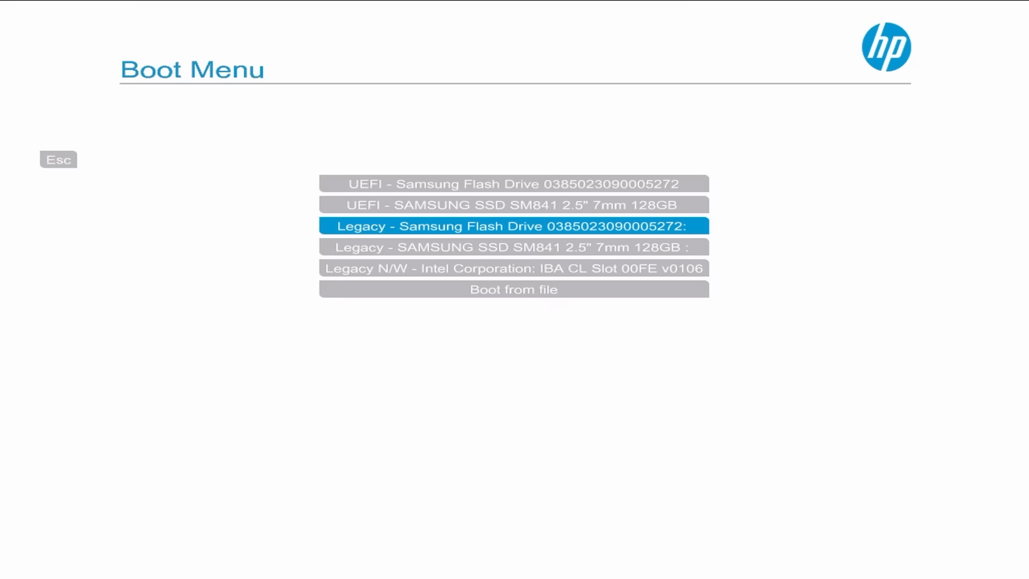
{"action": "key", "text": "Return"}
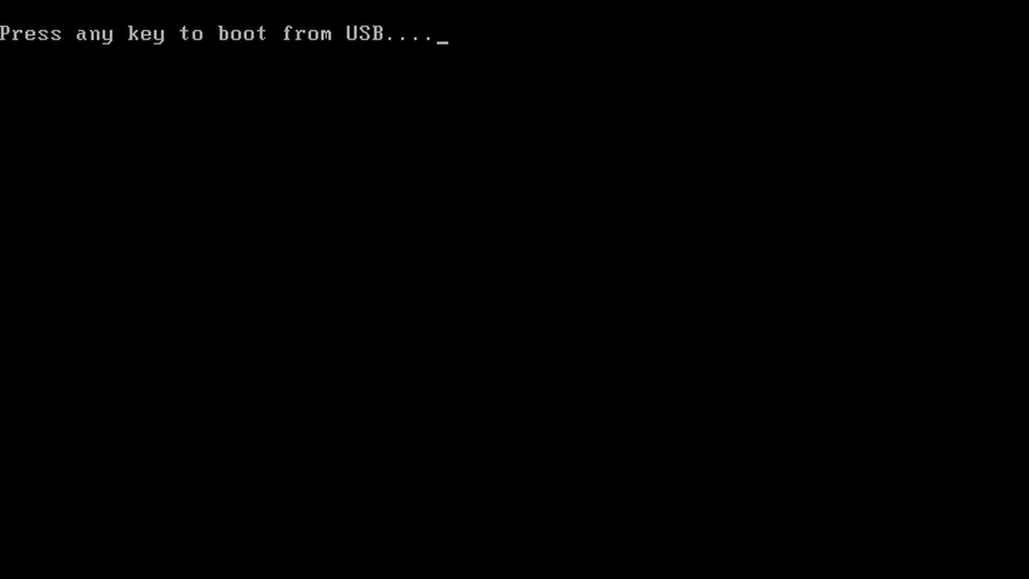
{"action": "key", "text": "Return"}
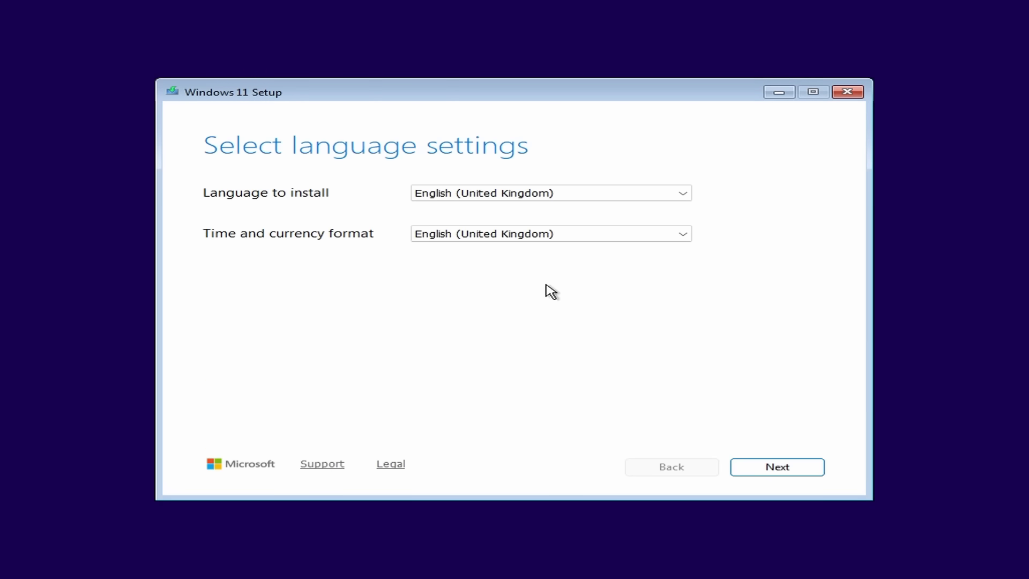
- Accept English (United Kingdom) and the United Kingdom keyboard, choose Install Windows 11, agree to delete everything, and accept the licence terms
{"action": "left_click", "coordinate": [804, 467]}
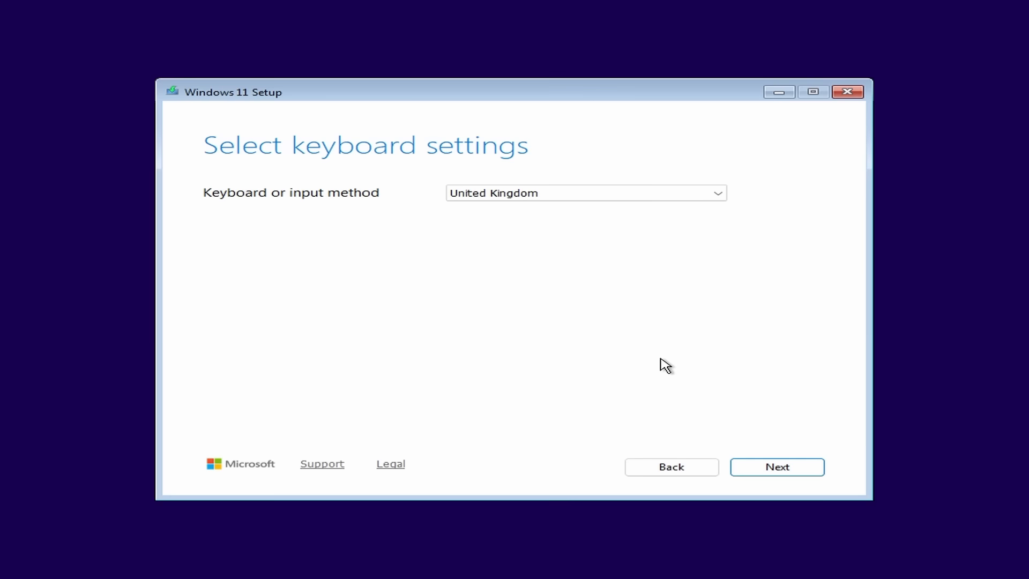
{"action": "left_click", "coordinate": [771, 468]}
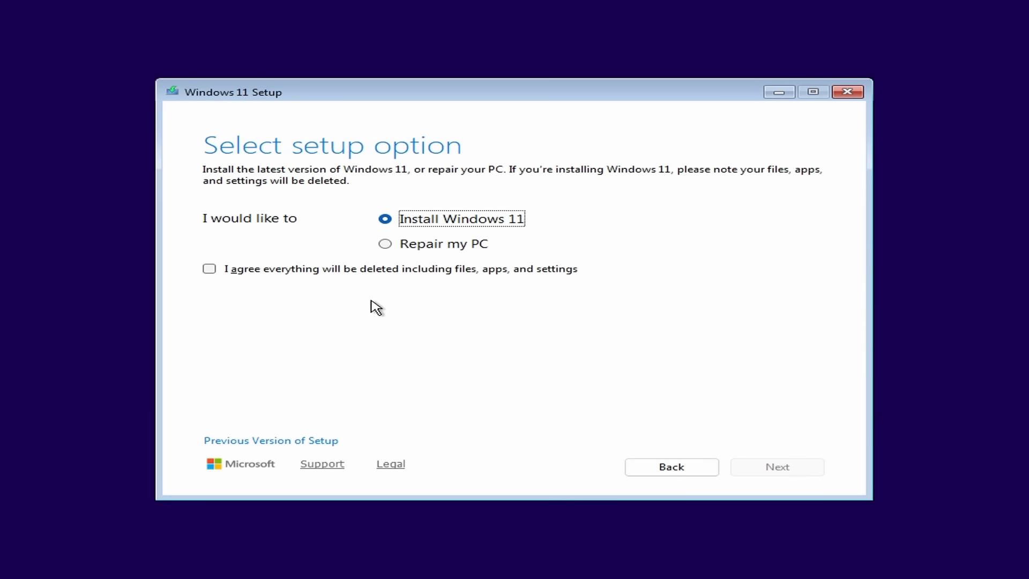
{"action": "left_click", "coordinate": [210, 269]}
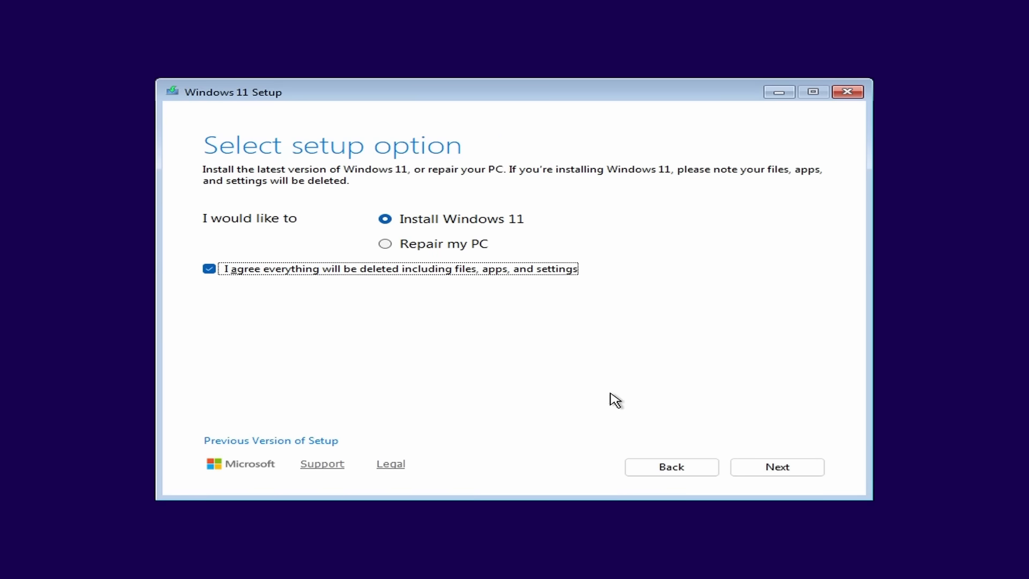
{"action": "left_click", "coordinate": [756, 471]}
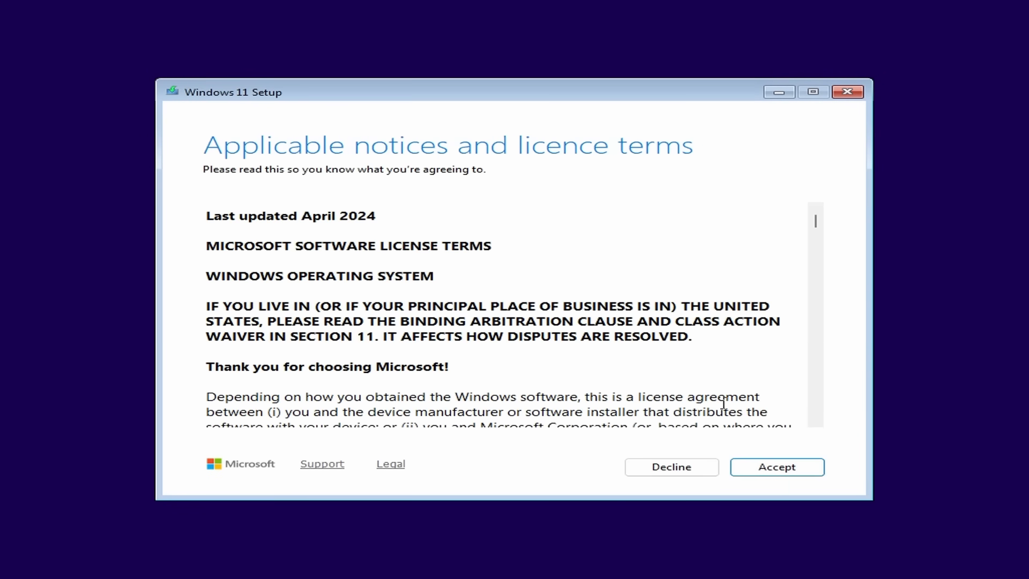
{"action": "left_click", "coordinate": [817, 471]}
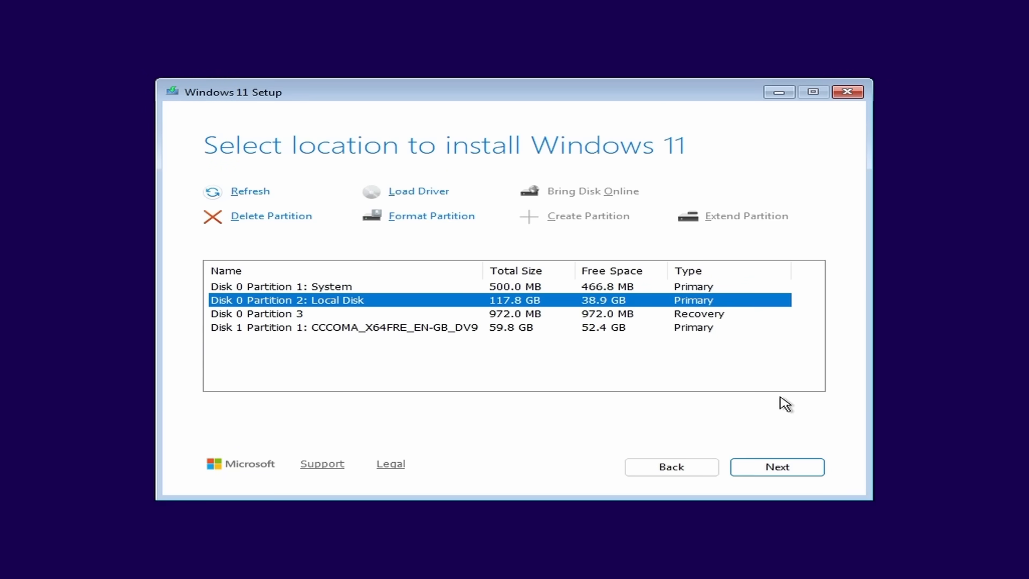
- Delete the System, Local Disk and Recovery partitions from Disk 0
{"action": "left_click", "coordinate": [318, 287]}
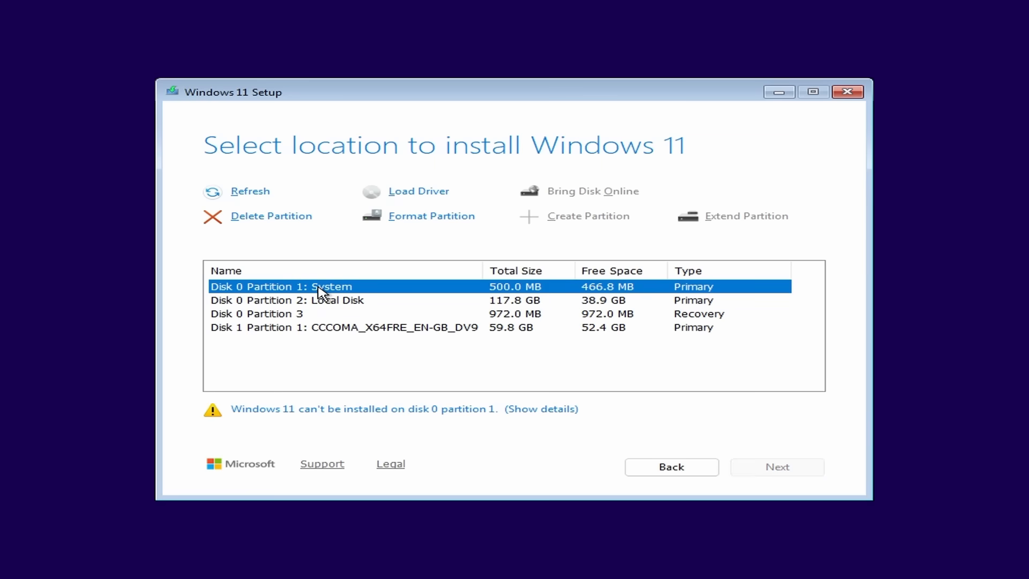
{"action": "left_click", "coordinate": [284, 217]}
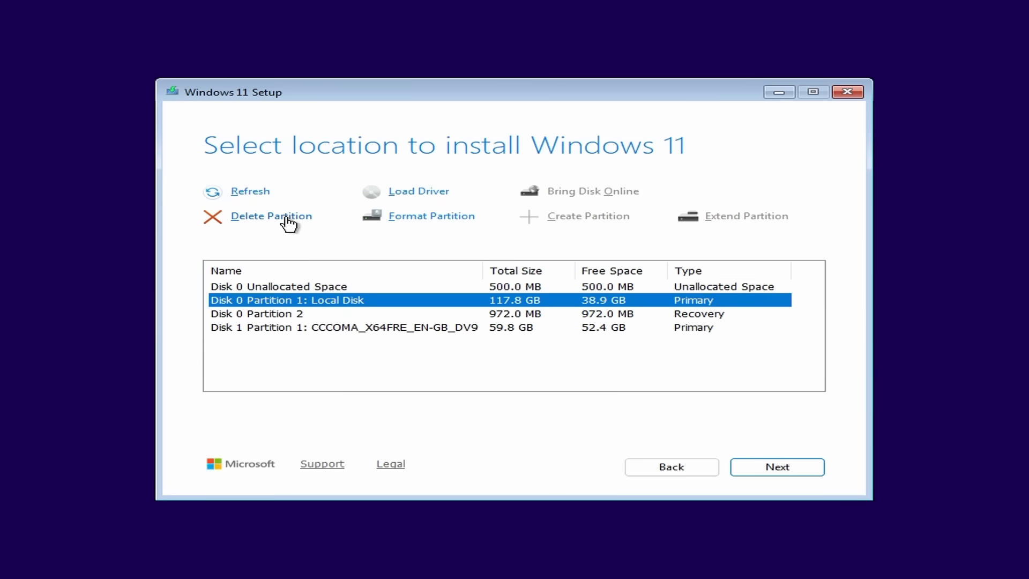
{"action": "left_click", "coordinate": [288, 223]}
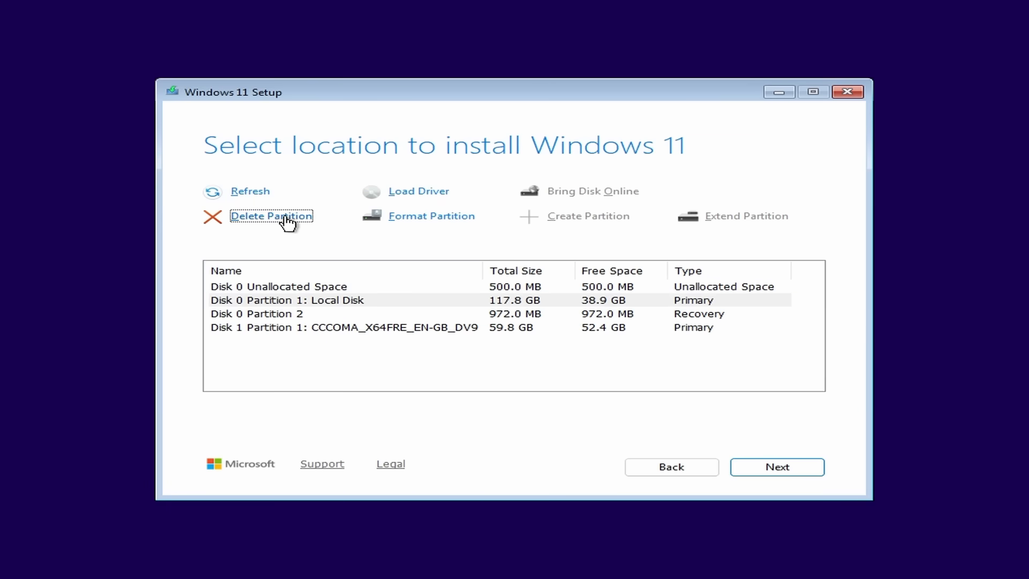
{"action": "left_click", "coordinate": [287, 300]}
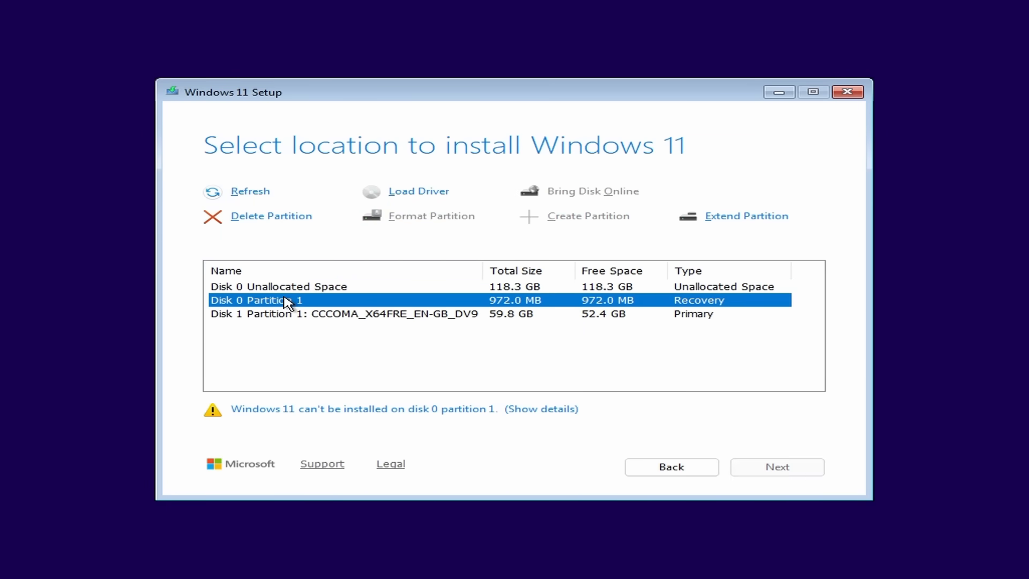
{"action": "left_click", "coordinate": [292, 219]}
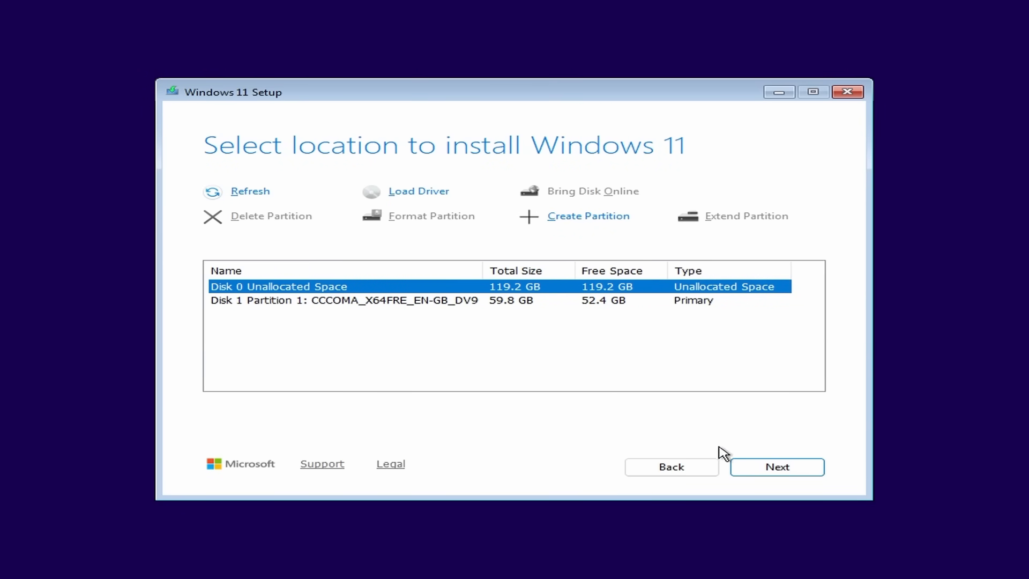
- Install Windows 11 Pro on the Disk 0 unallocated space, keeping nothing, and open Start on the new desktop
{"action": "left_click", "coordinate": [766, 474]}
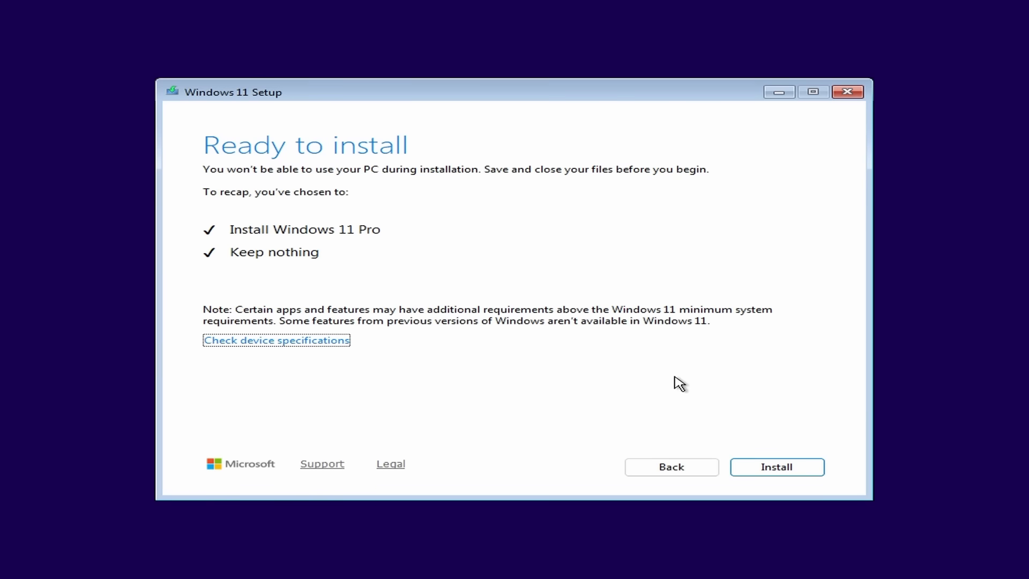
{"action": "left_click", "coordinate": [778, 468]}
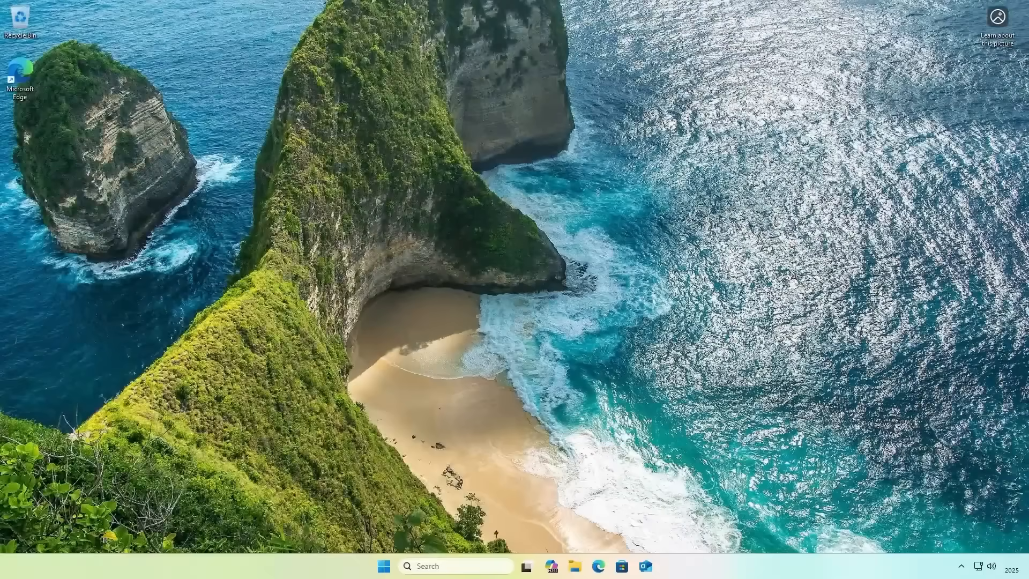
{"action": "key", "text": "super"}
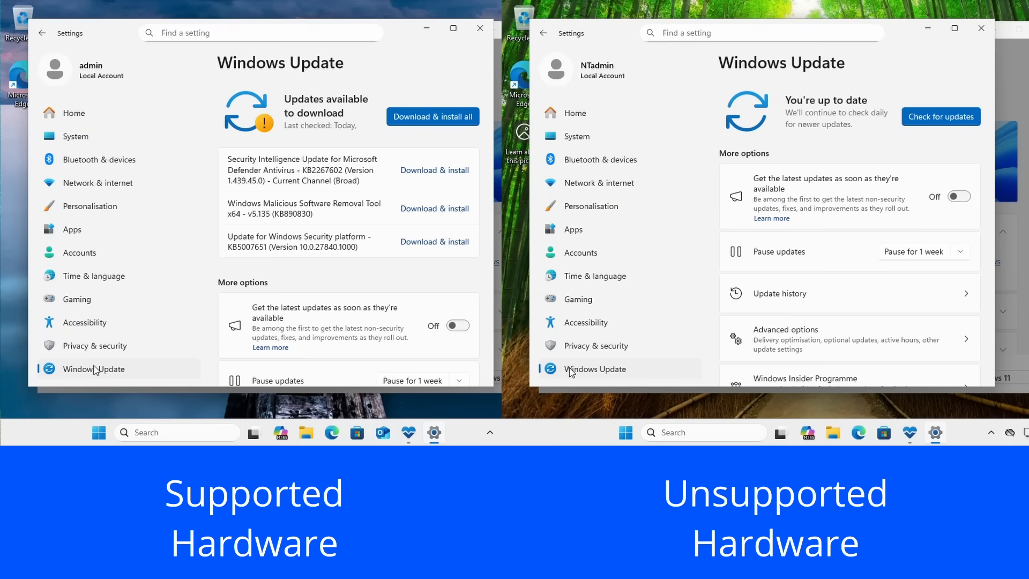
- Check for Windows updates on the unsupported PC, and download and install all available updates on the supported PC
{"action": "left_click", "coordinate": [933, 119]}
{"action": "left_click", "coordinate": [432, 117]}
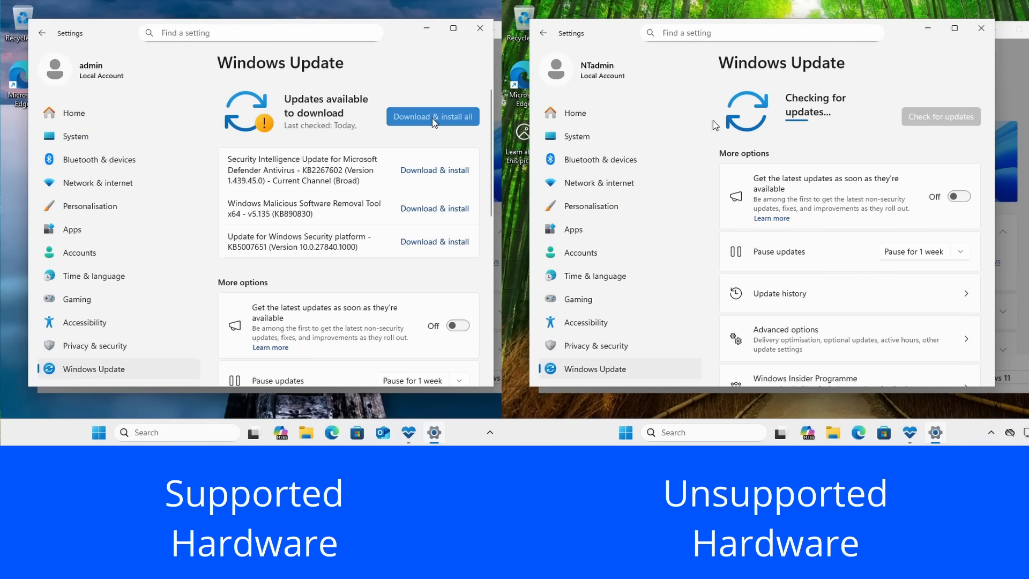